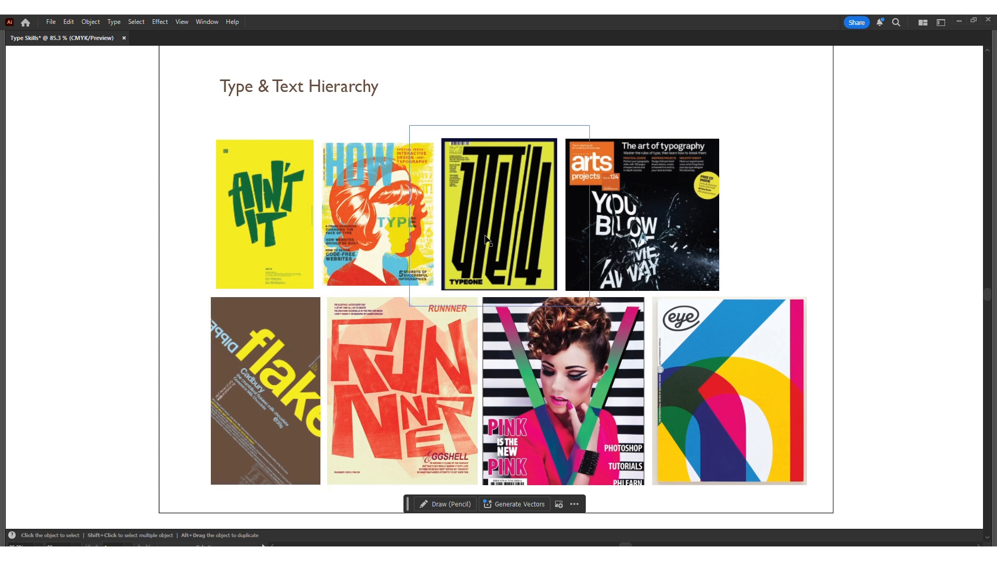
Step: Browse the reference typography posters and magazine covers laid out on the artboards
key("space")
left_click_drag(844, 364, 454, 363)
left_click_drag(519, 329, 146, 353)
left_click_drag(686, 326, 283, 314)
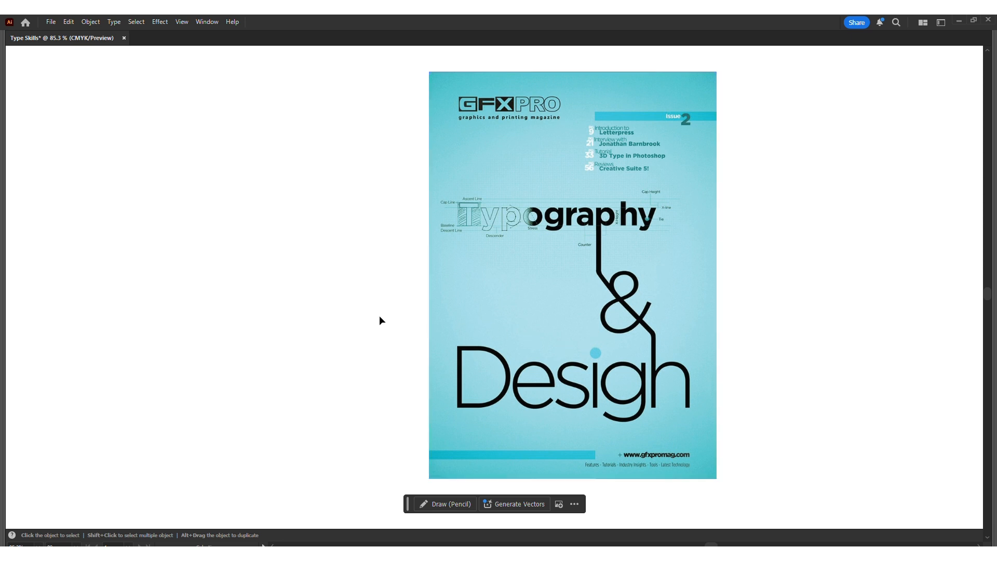
key("Tab")
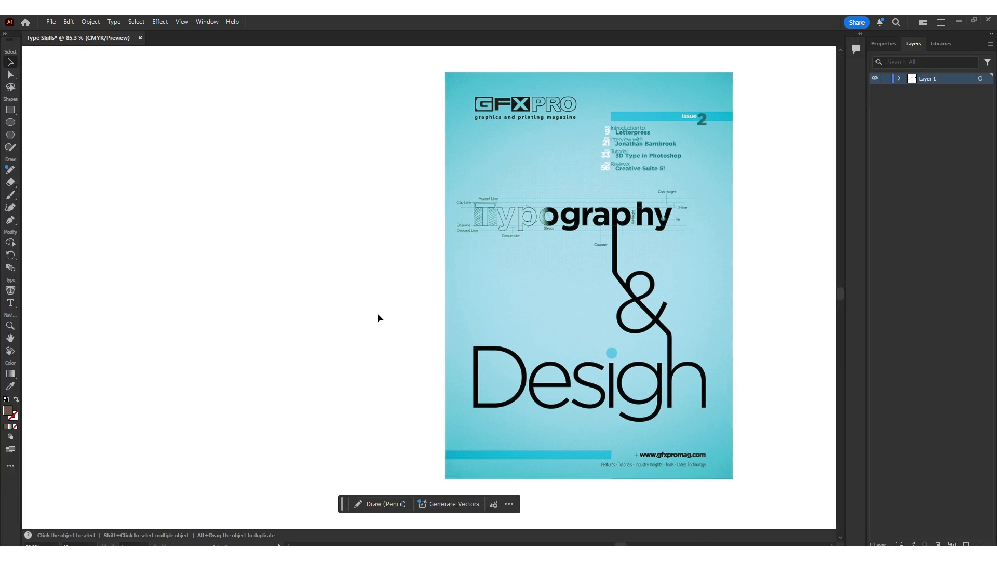
left_click_drag(396, 312, 296, 302)
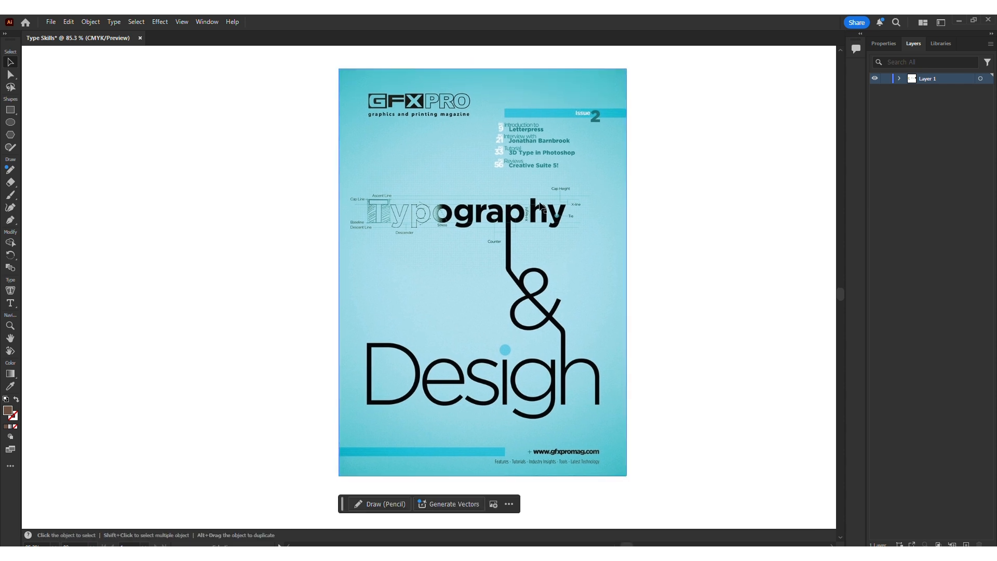
left_click_drag(808, 218, 367, 223)
left_click_drag(633, 225, 408, 231)
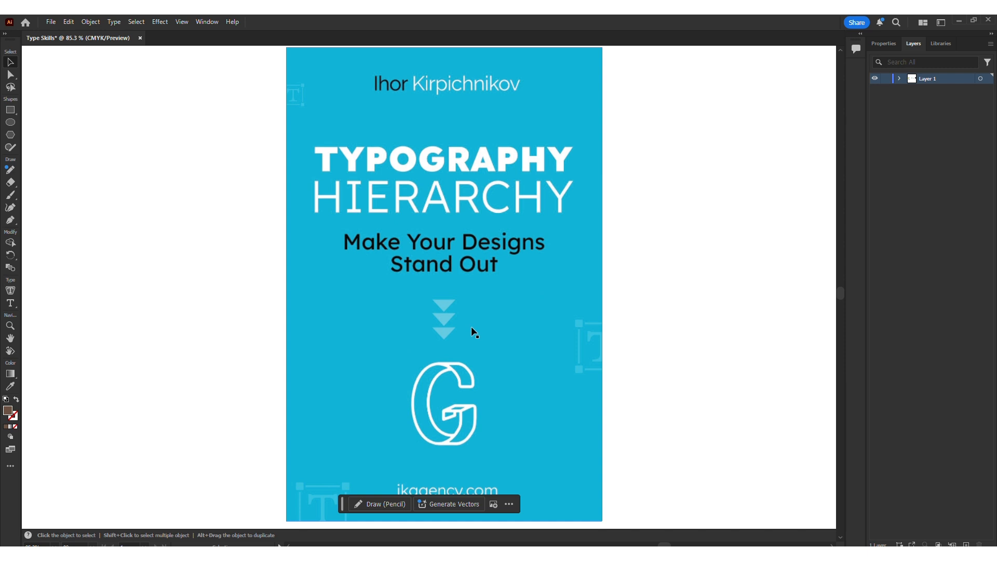
key("space")
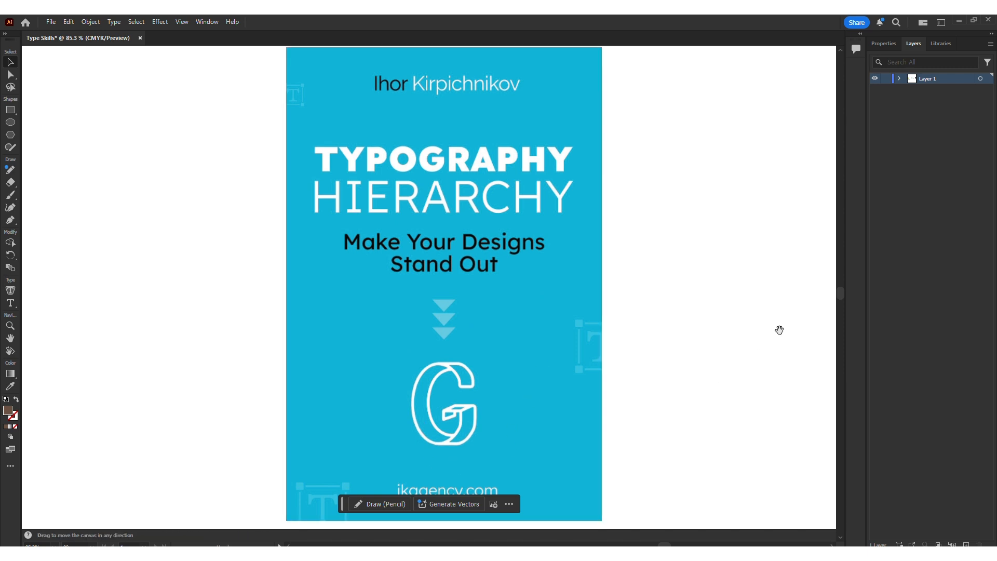
left_click_drag(779, 329, 119, 315)
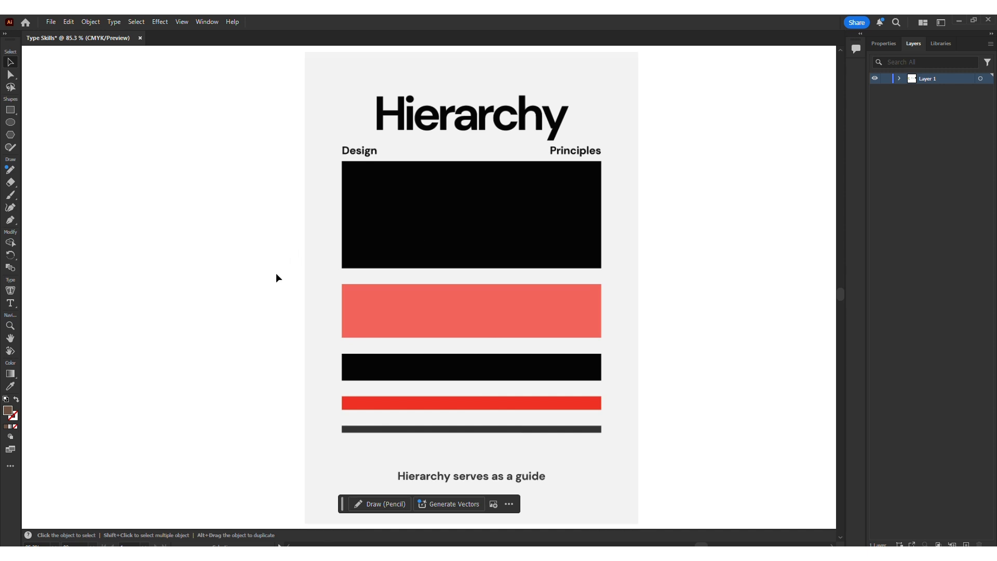
Step: Create a point text object reading Heading in an empty area of the canvas
left_click(320, 351)
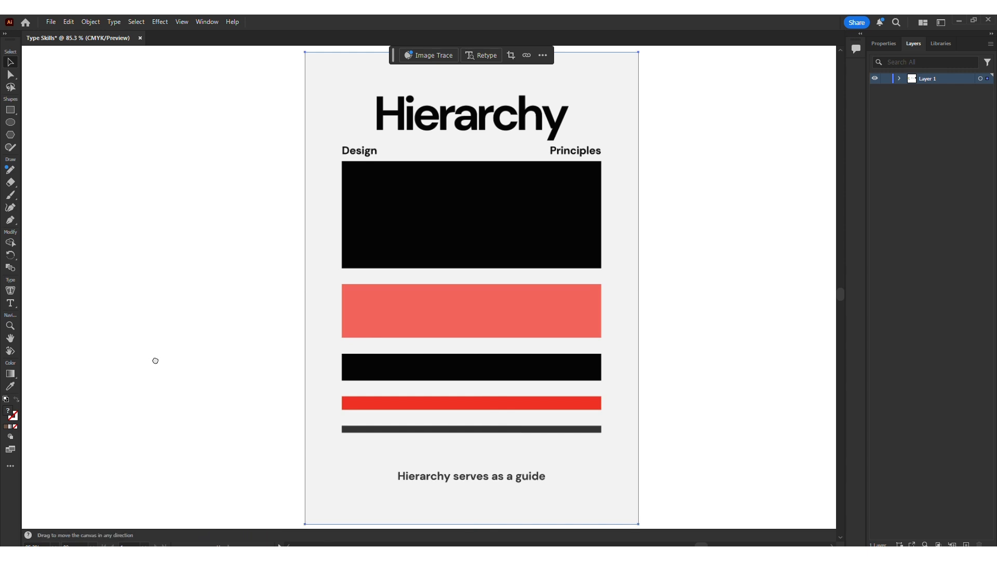
left_click_drag(154, 361, 40, 345)
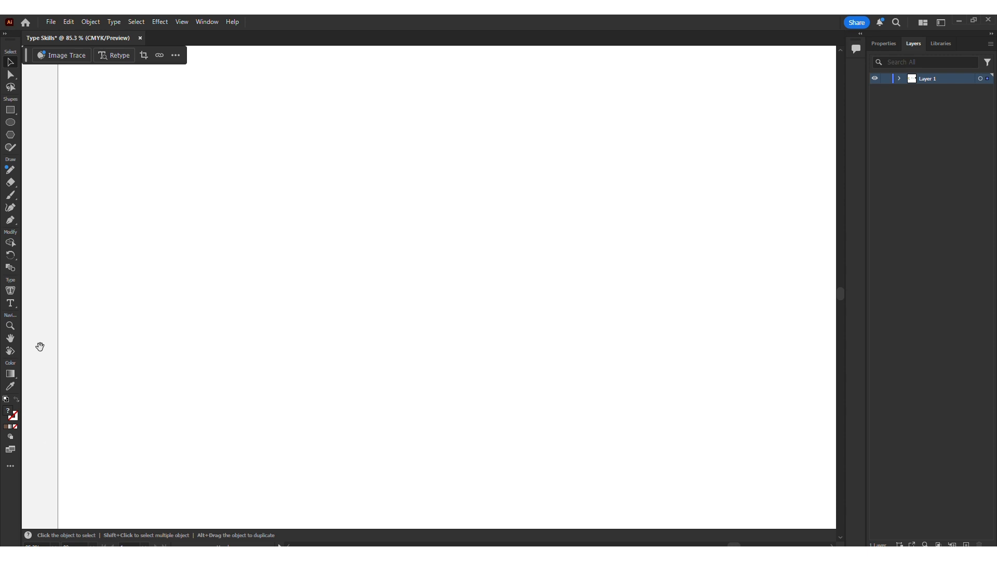
key("t")
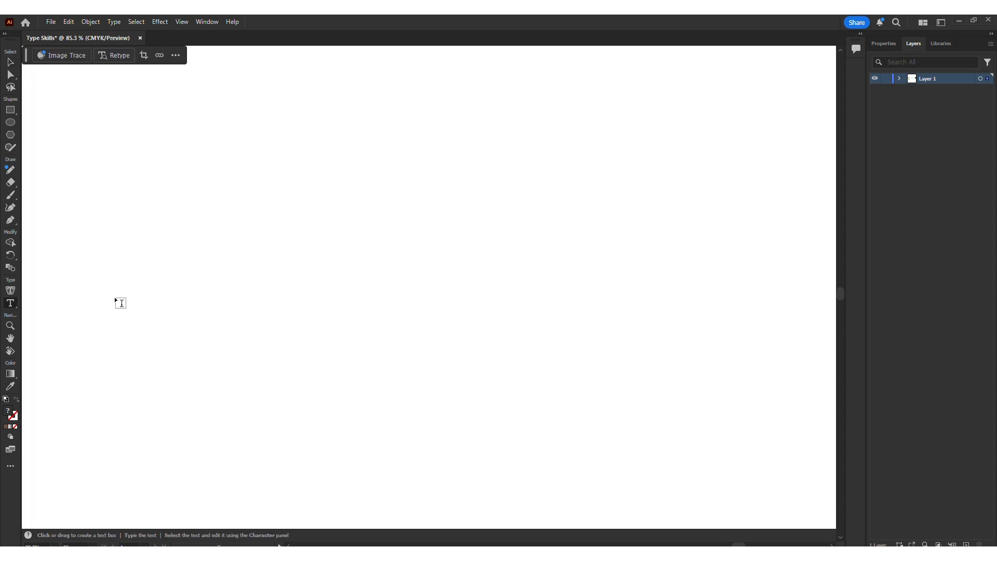
left_click_drag(11, 303, 51, 306)
left_click(332, 194)
type("H")
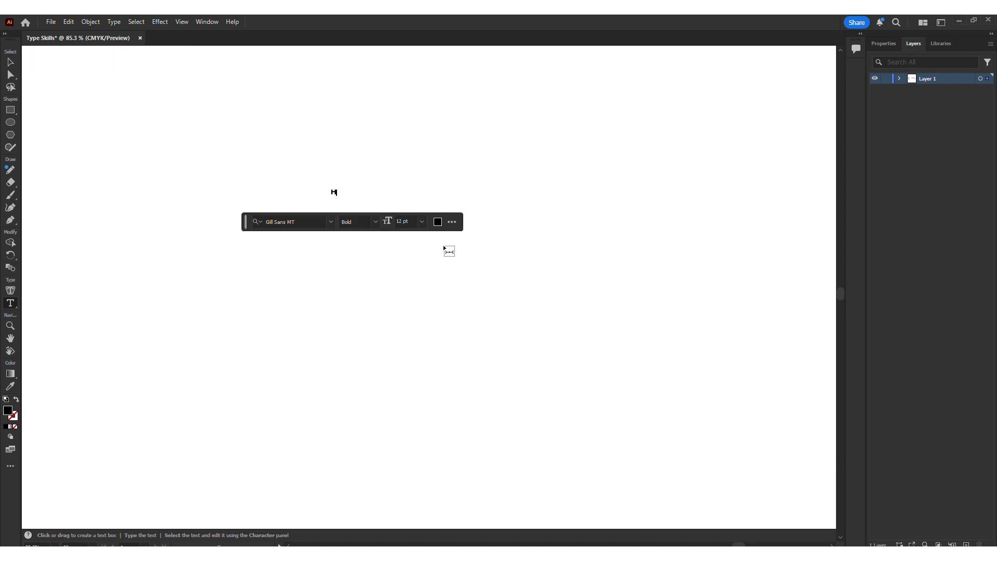
type("eading")
key("Escape")
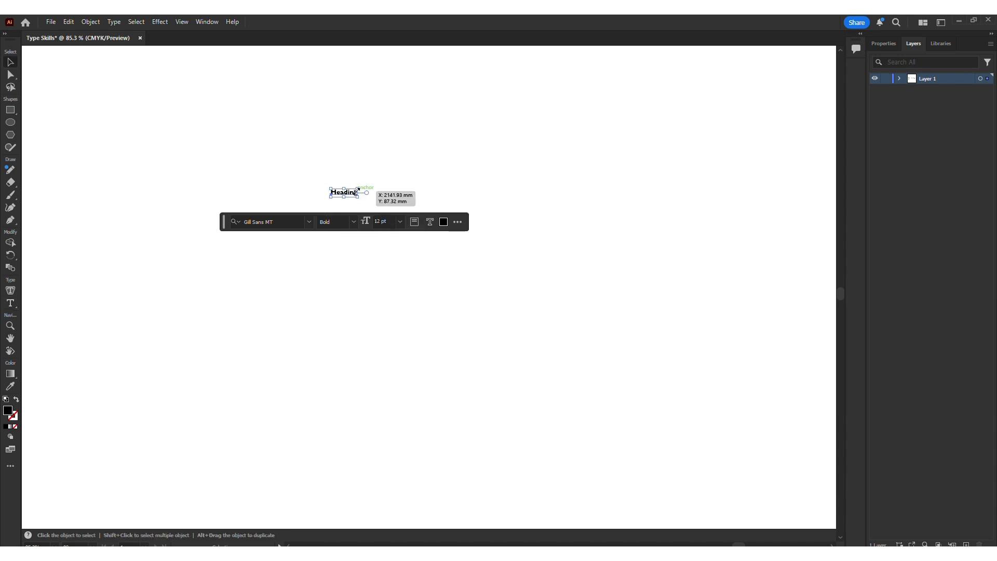
Step: Scale the Heading text up to about 62 pt and move it higher on the canvas
left_click_drag(357, 191, 469, 258)
key("ctrl+1")
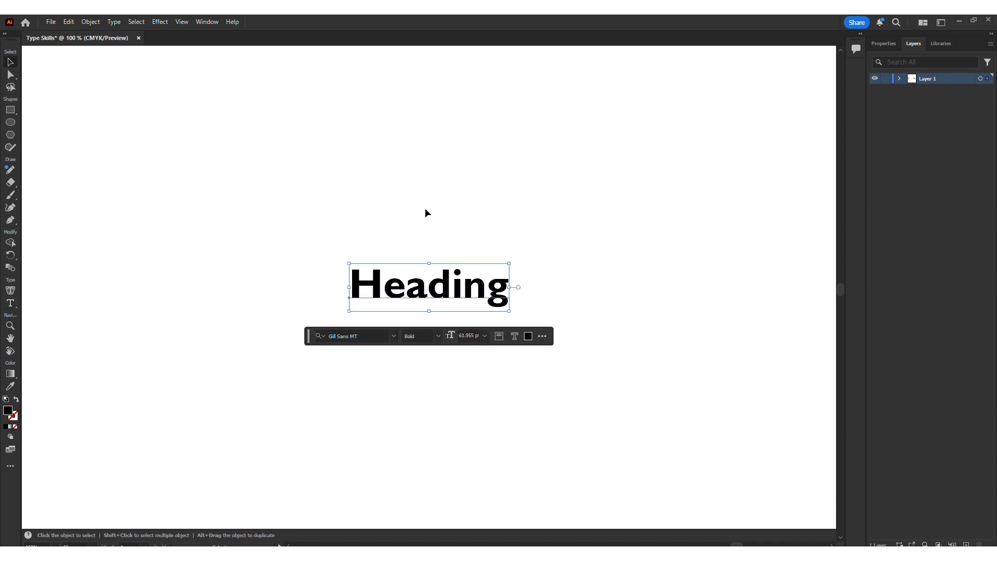
left_click(421, 249)
left_click_drag(435, 288, 409, 196)
left_click(470, 128)
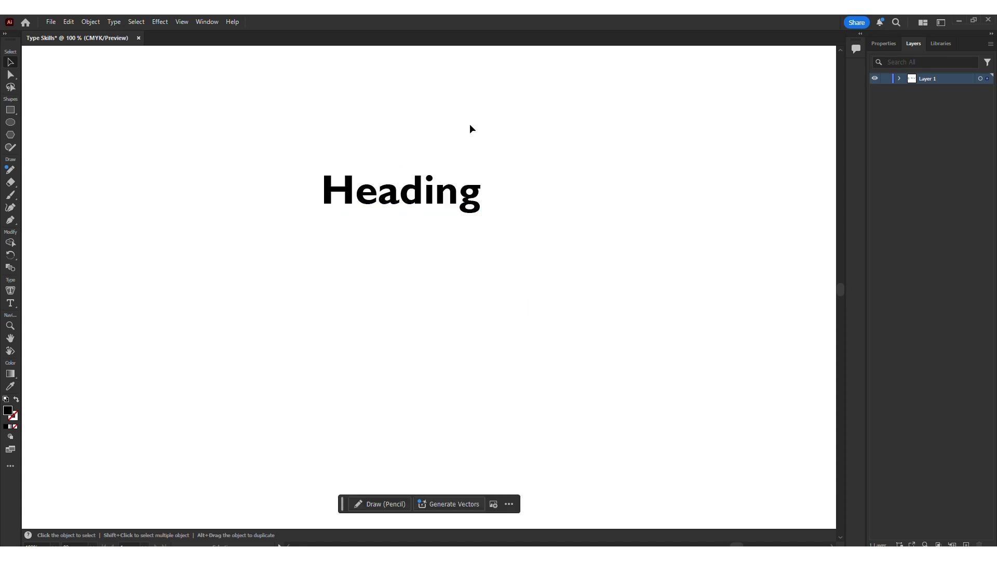
Step: Draw a text area below and enter the lines Heading, Sub heading and Content
left_click(13, 304)
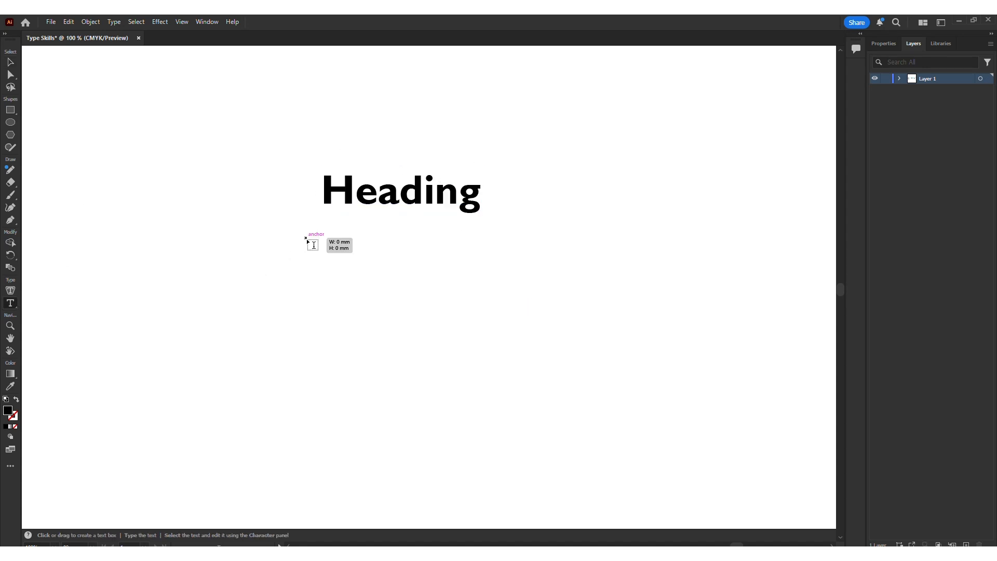
left_click_drag(306, 239, 574, 370)
type("Heading")
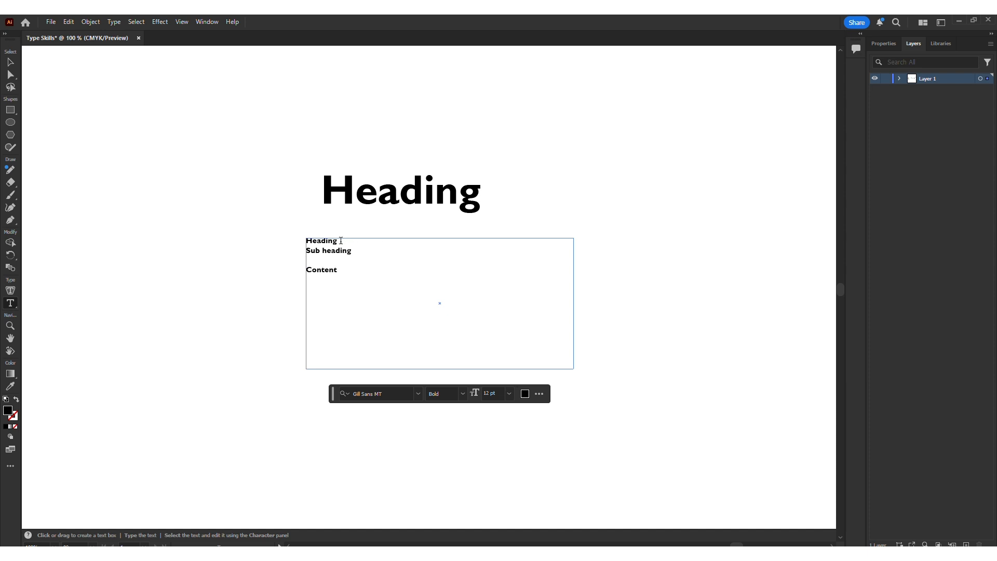
Step: Open the Character panel and increase the first Heading line's font size to 41 pt
left_click_drag(341, 240, 281, 240)
left_click(207, 21)
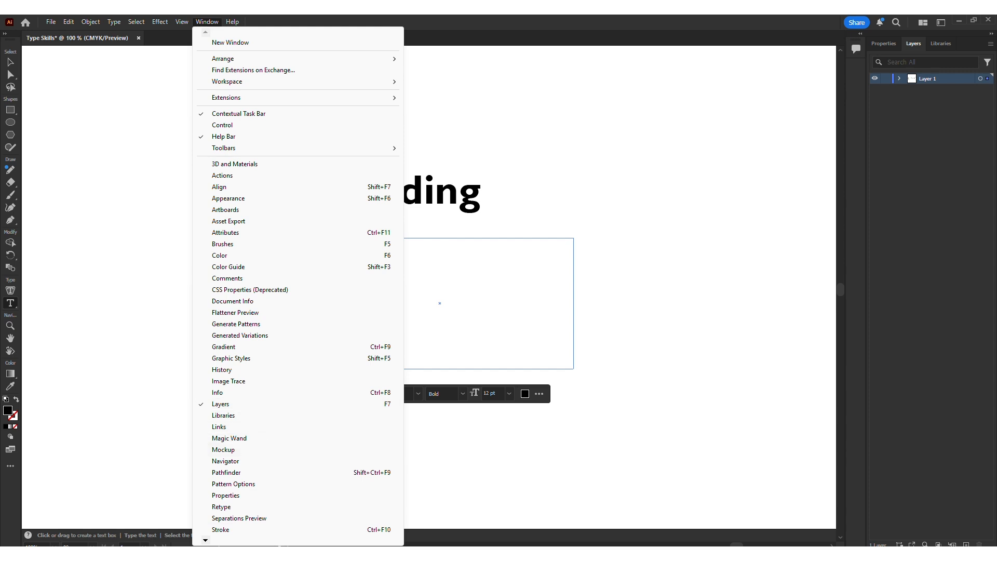
mouse_move(254, 543)
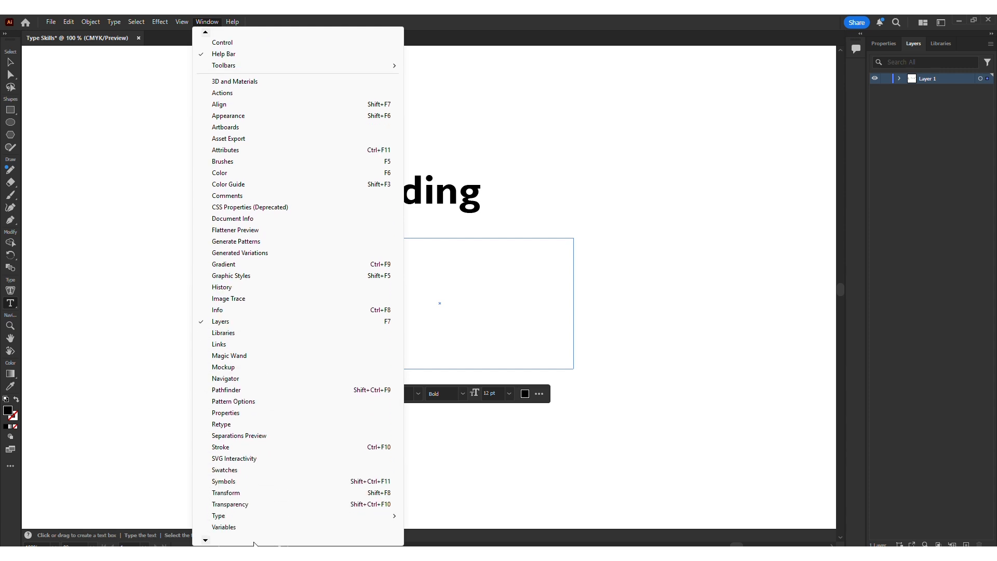
mouse_move(259, 506)
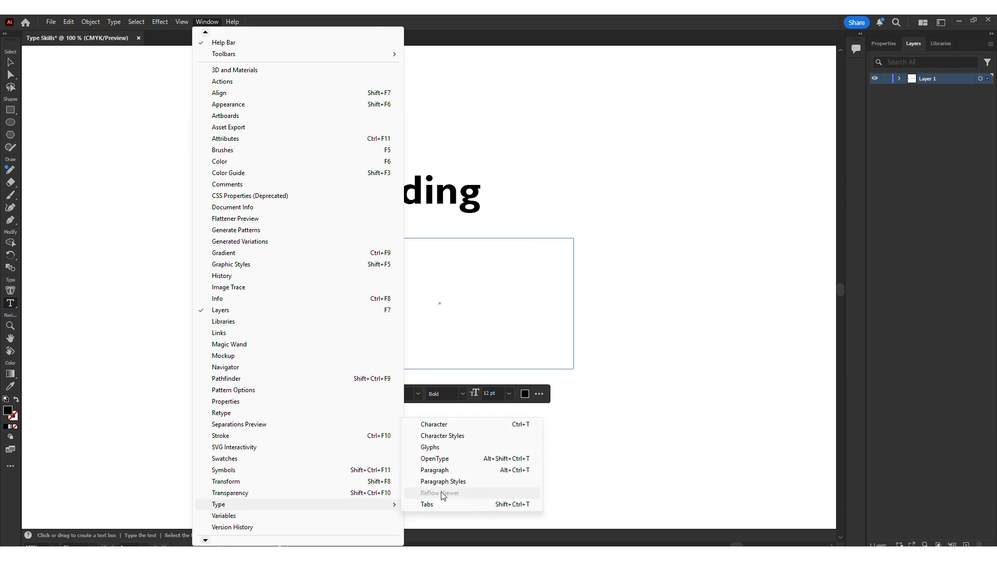
left_click(478, 424)
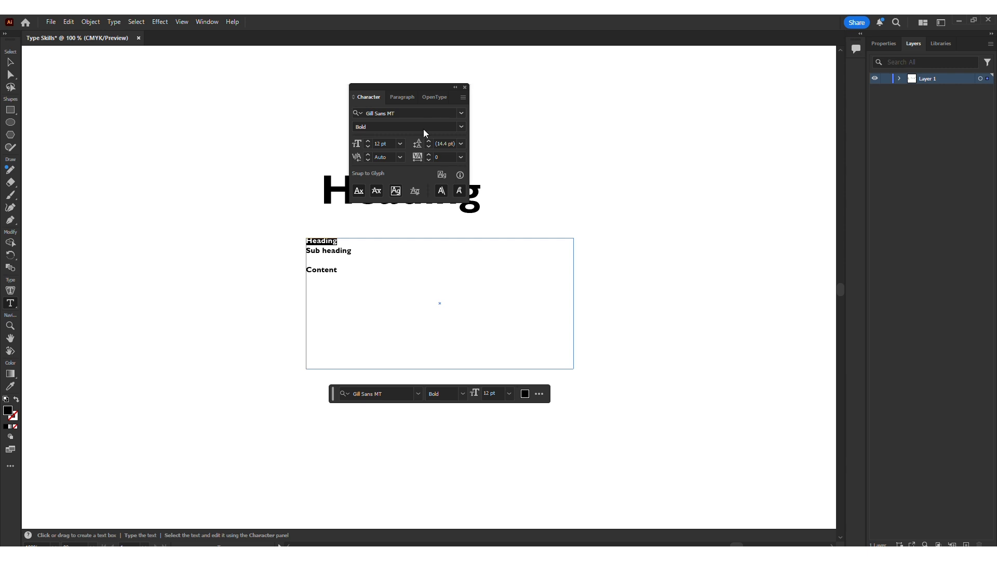
left_click_drag(410, 87, 658, 141)
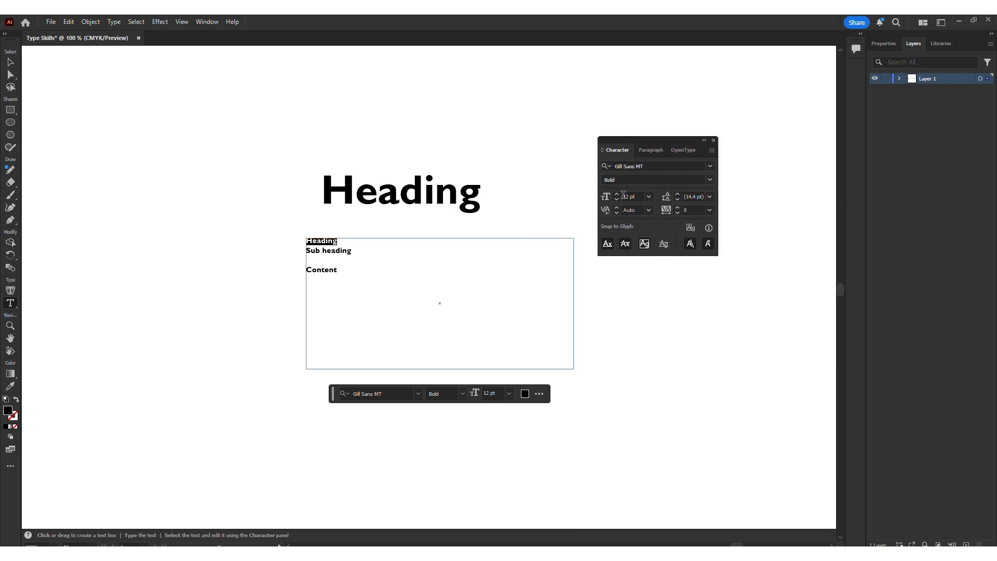
scroll(618, 193, "up", 20)
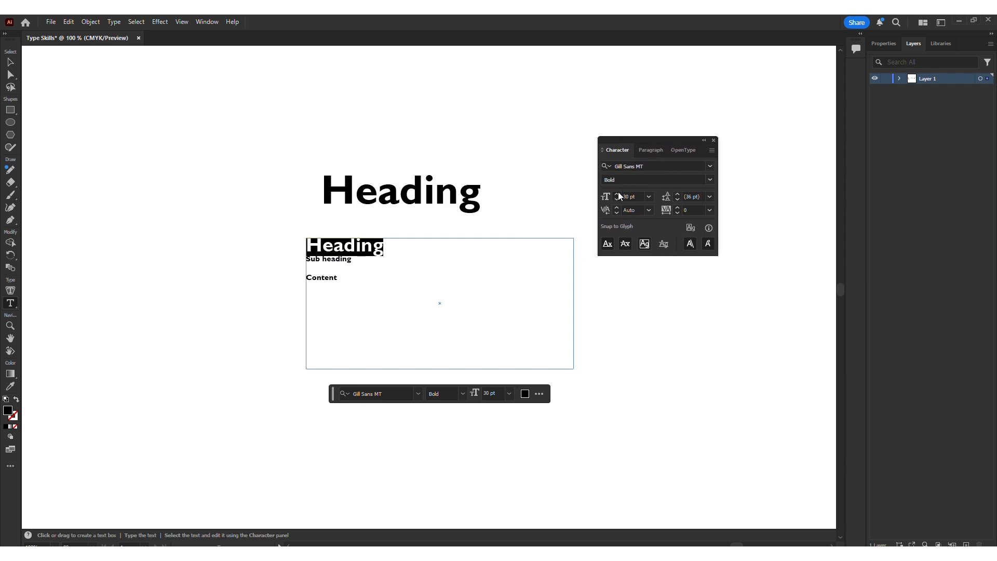
scroll(616, 194, "up", 4)
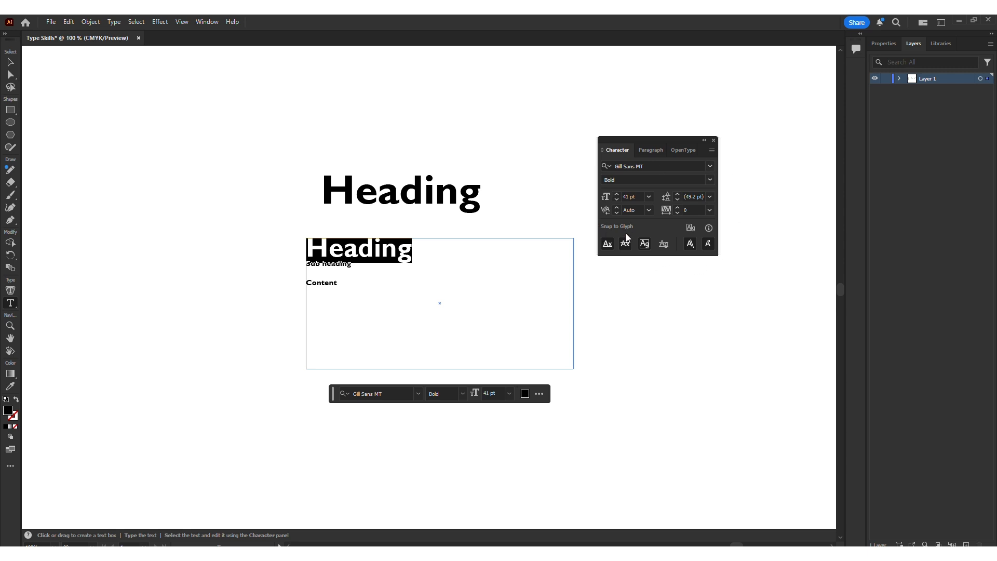
Step: Set the Sub heading line's font size to 30 pt
left_click_drag(351, 264, 306, 264)
left_click(630, 196)
type("30")
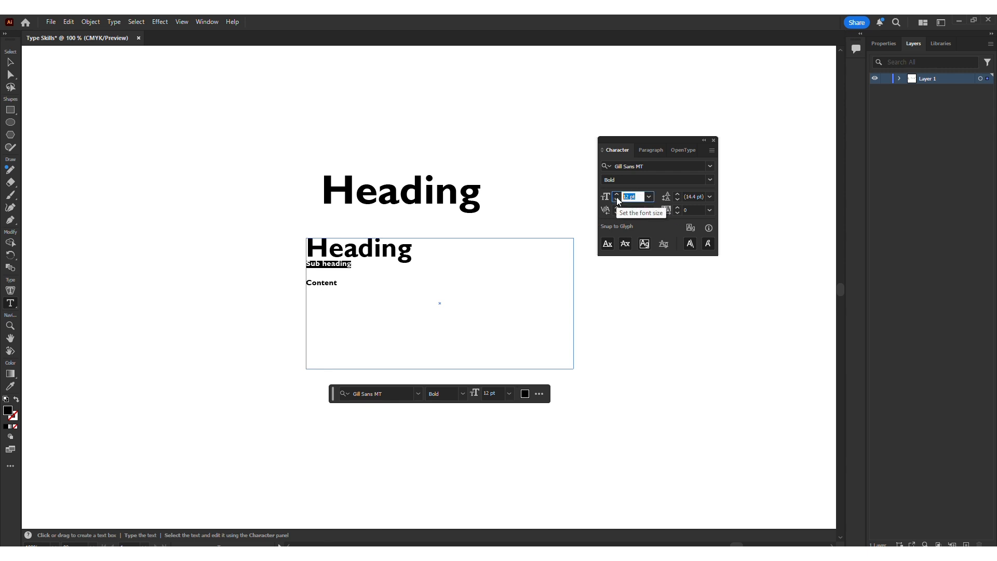
key("Return")
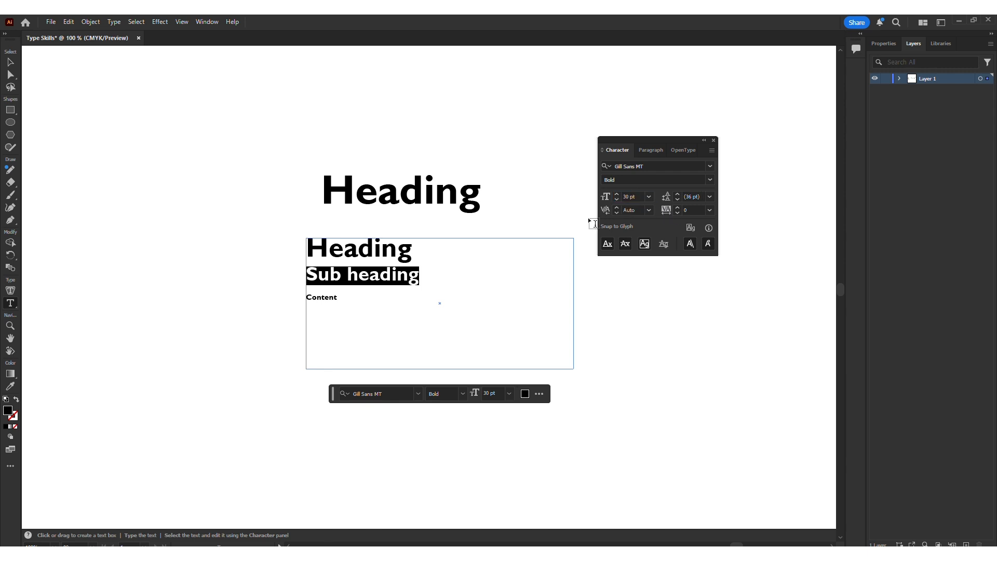
Step: Change the Sub heading line to Italic style with 25 pt leading
left_click(710, 179)
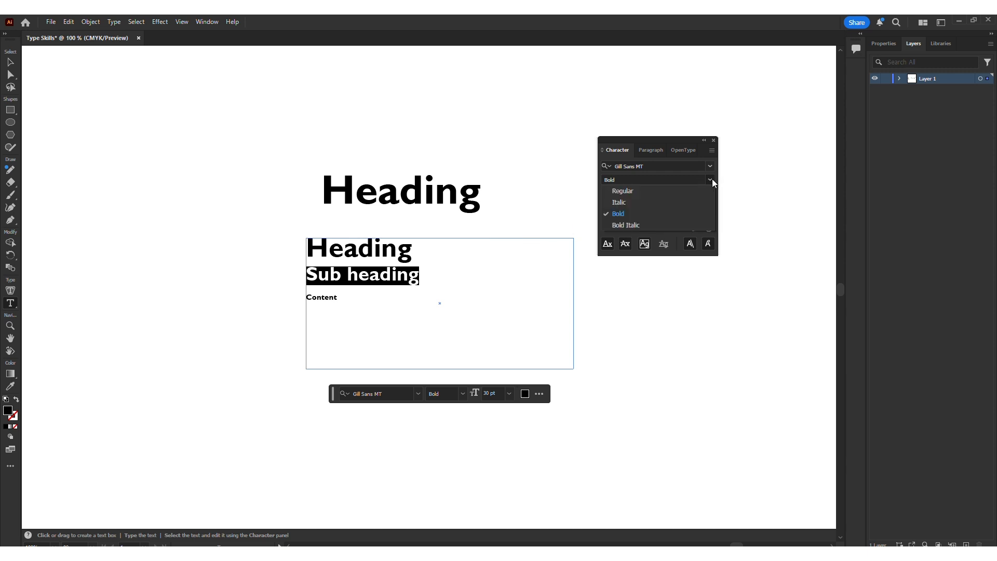
left_click(664, 202)
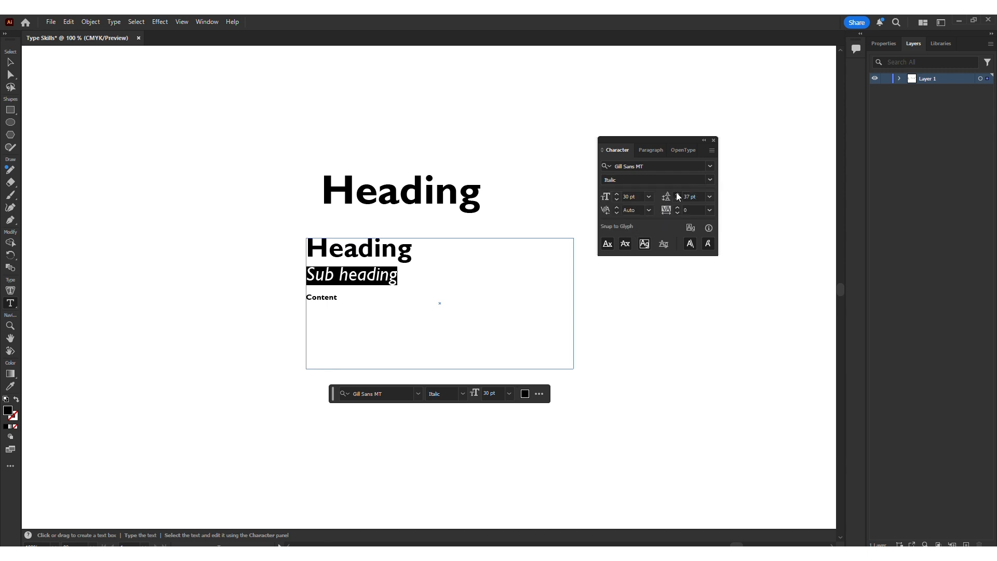
left_click_drag(677, 194, 677, 199)
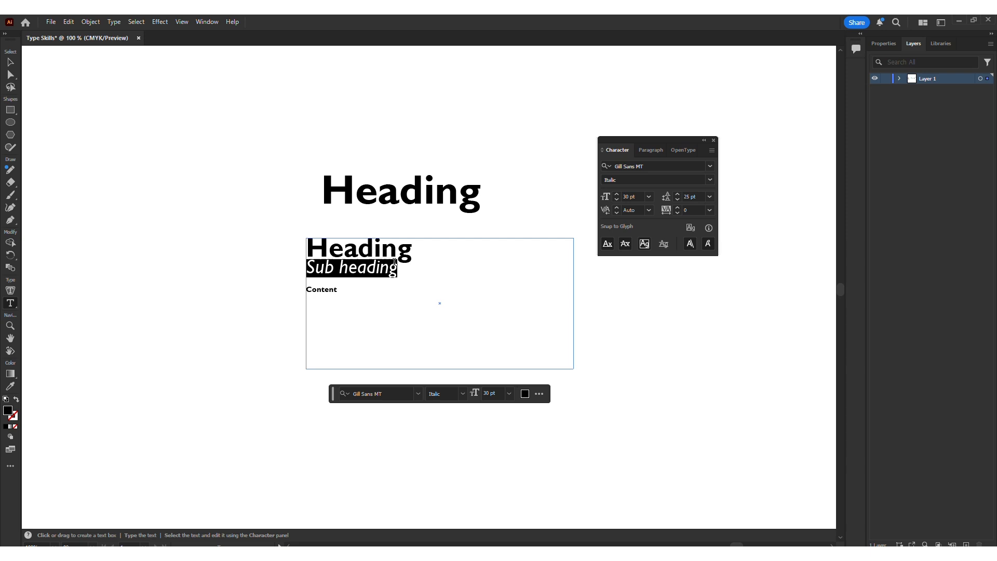
Step: Move the text block slightly down and to the right
left_click(10, 61)
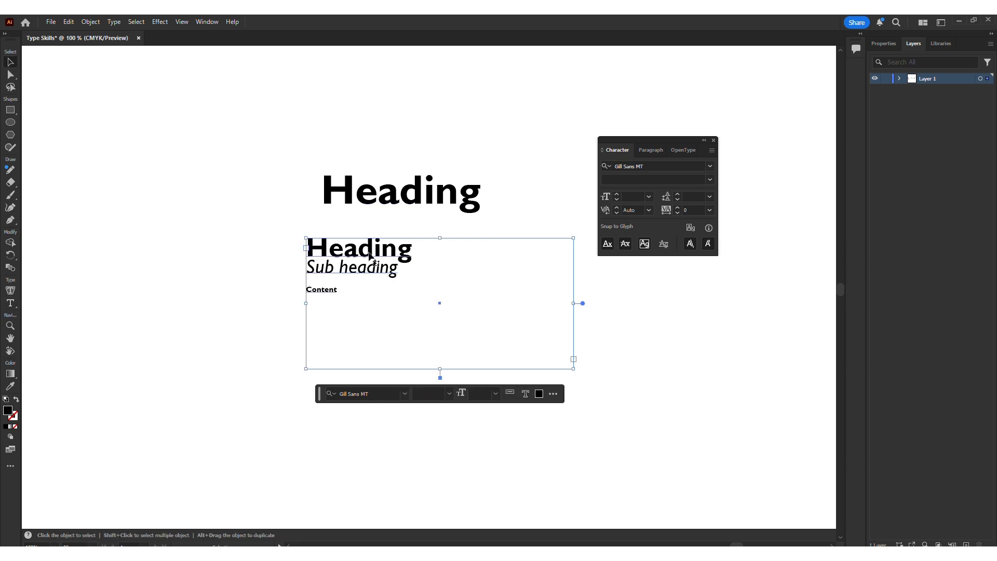
mouse_move(374, 254)
left_mouse_down()
mouse_move(382, 249)
mouse_move(386, 262)
left_mouse_up()
left_click(325, 289)
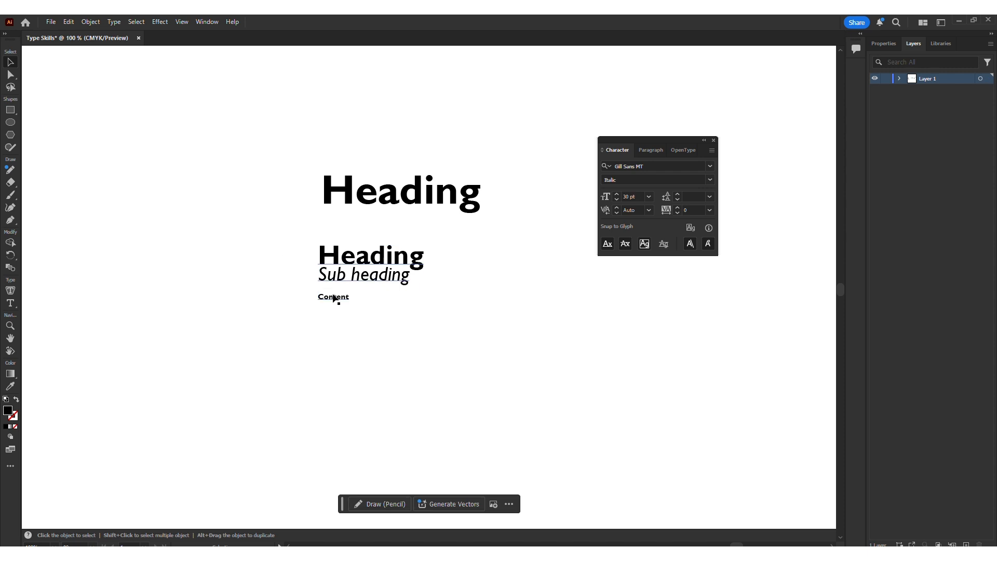
Step: Draw a text area on the left filled with placeholder text and copy its contents
key("t")
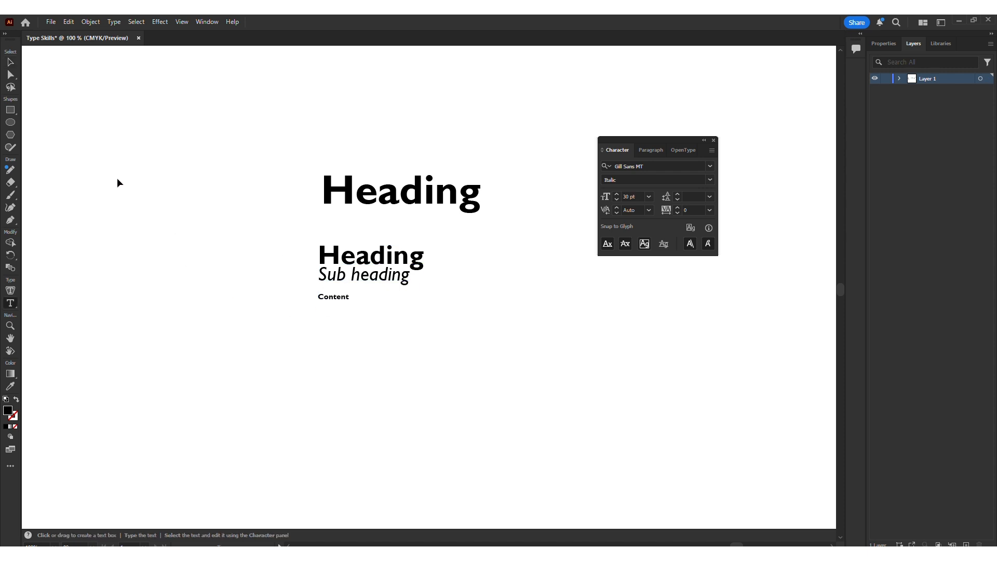
left_click_drag(80, 161, 194, 290)
key("ctrl")
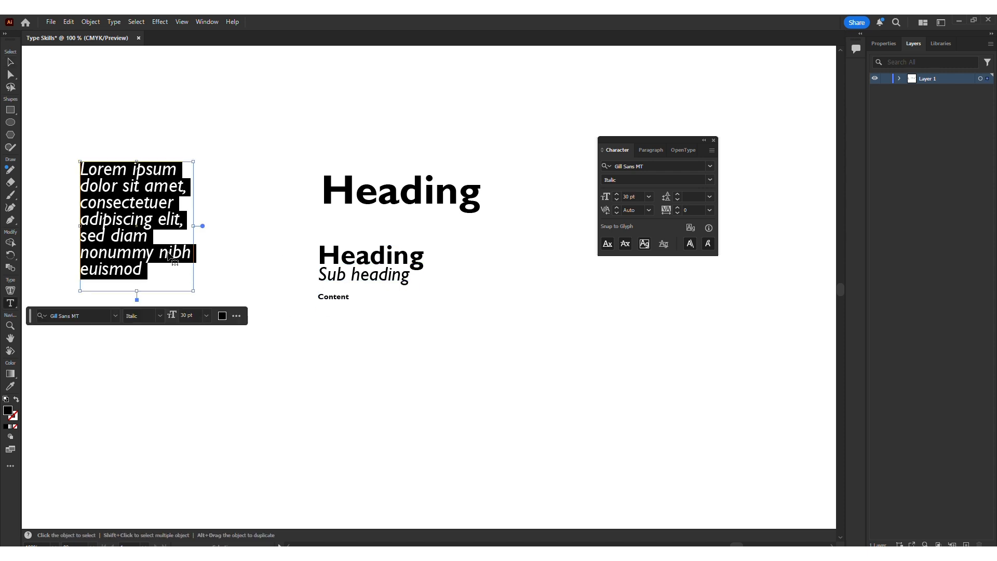
Step: Replace the Content line with the copied placeholder text
left_click(325, 297)
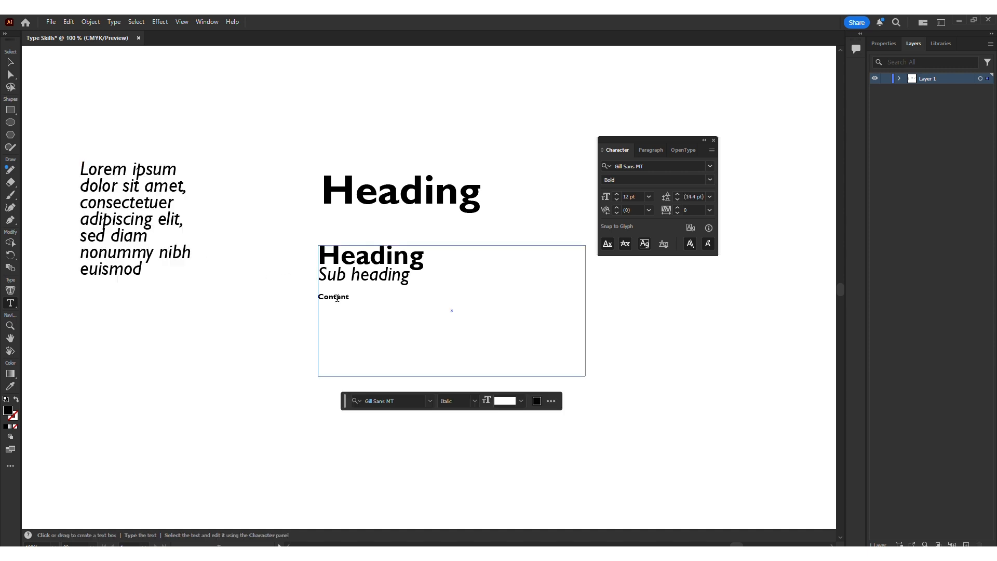
left_click_drag(347, 298, 538, 334)
type("Lorem ipsum dolor sit amet, consectetuer adipiscing elit, sed diam nonummy nibh euismod")
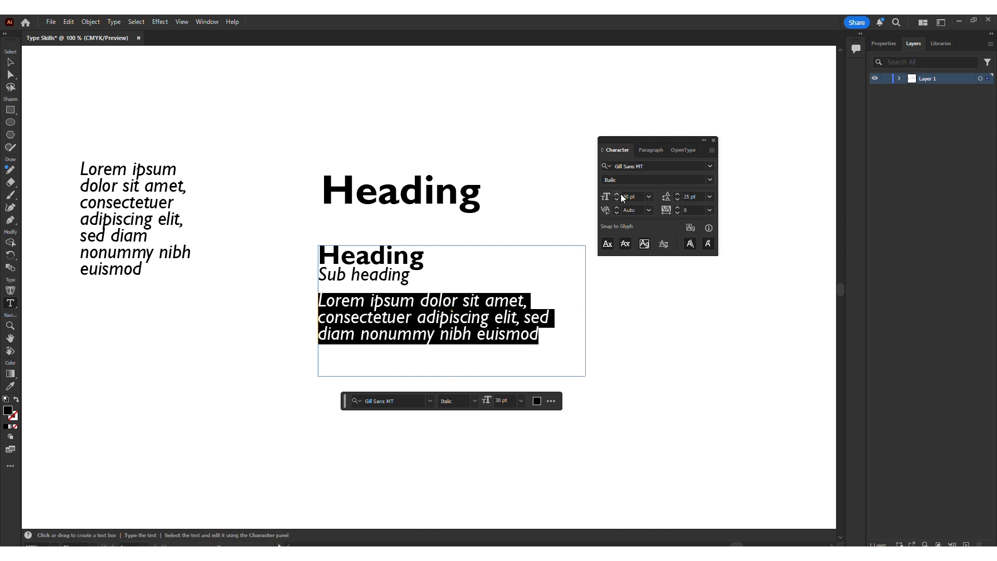
Step: Reduce the pasted body paragraph's font size step by step to 14 pt
left_click(616, 198)
left_click(617, 198)
left_click(616, 199)
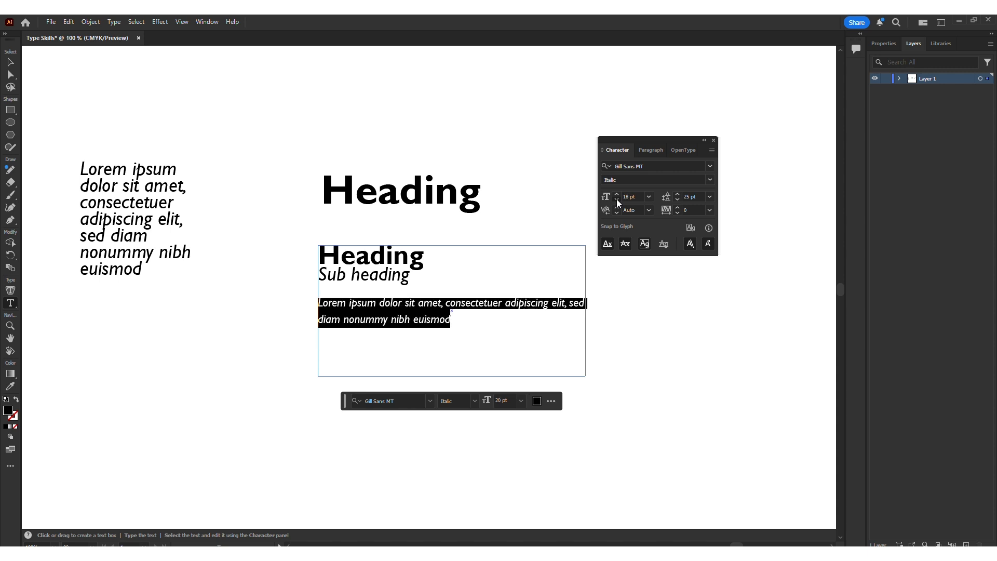
left_click(616, 198)
left_click(616, 198)
left_click(616, 199)
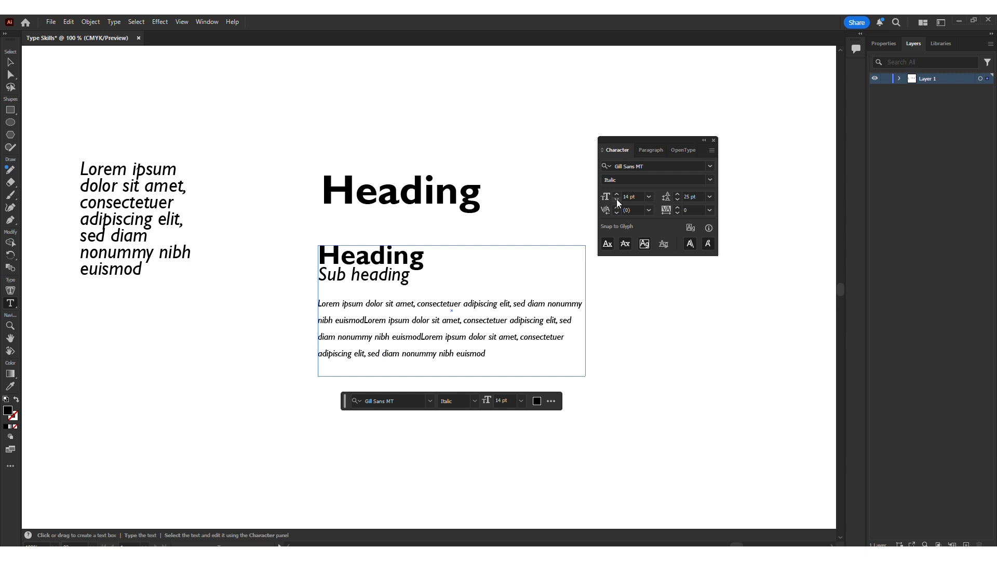
Step: Nudge the heading-and-body text block slightly up and to the right
left_click(11, 62)
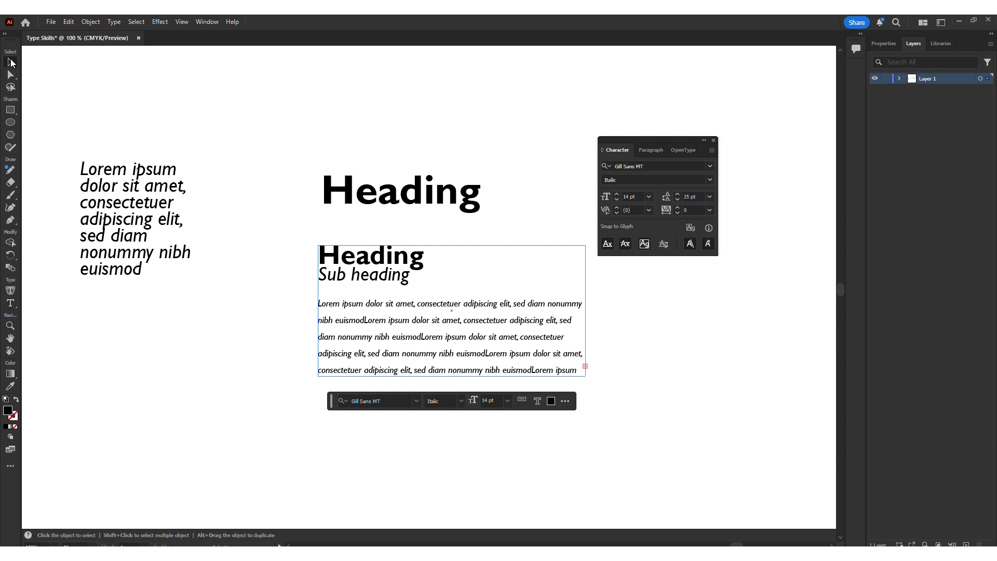
left_click_drag(429, 256, 436, 247)
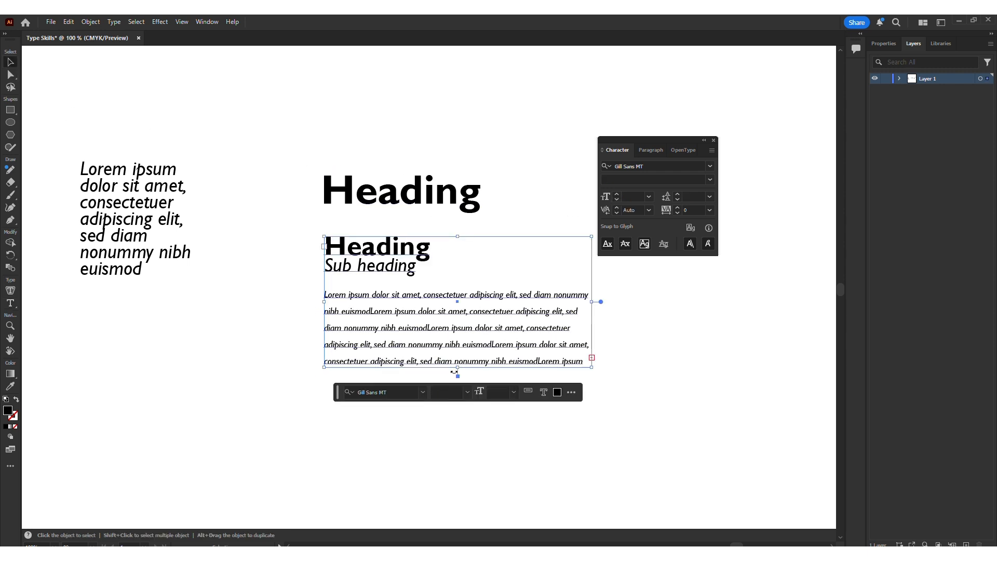
left_click(637, 419)
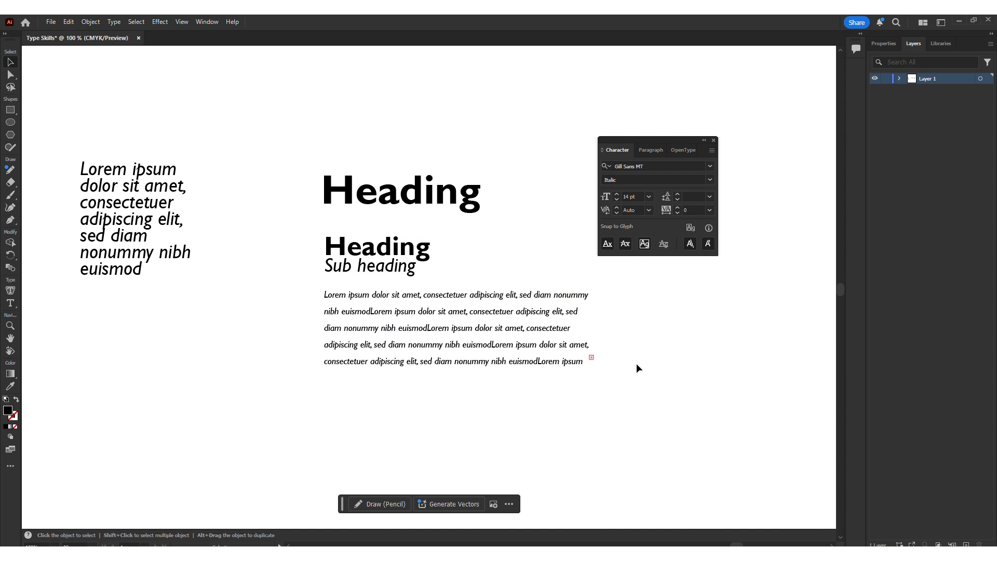
Step: Draw a large rectangle enclosing the heading and text block, and swap its colours to a black outline with no fill
left_click(10, 109)
left_click_drag(295, 149, 622, 500)
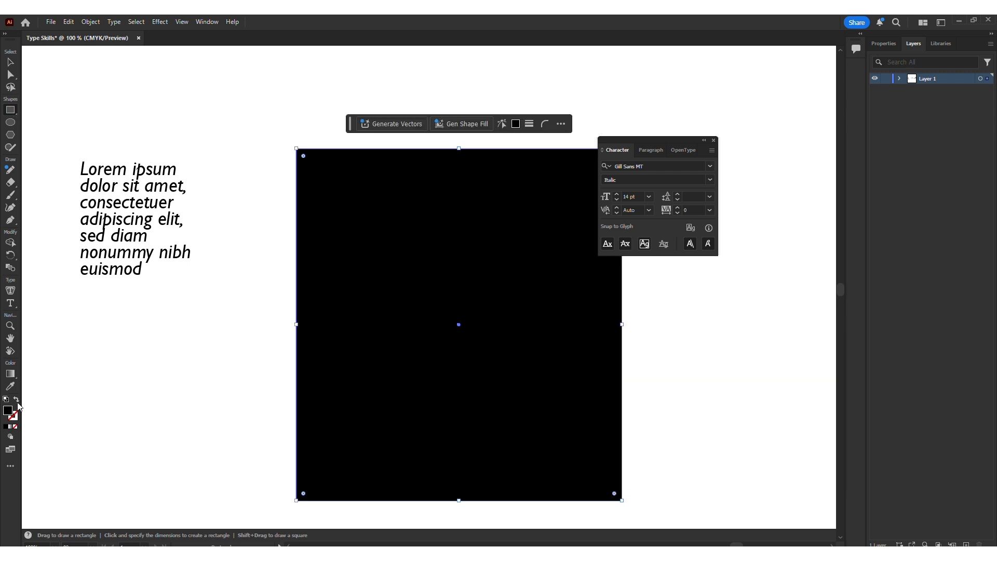
left_click(16, 399)
left_click(10, 62)
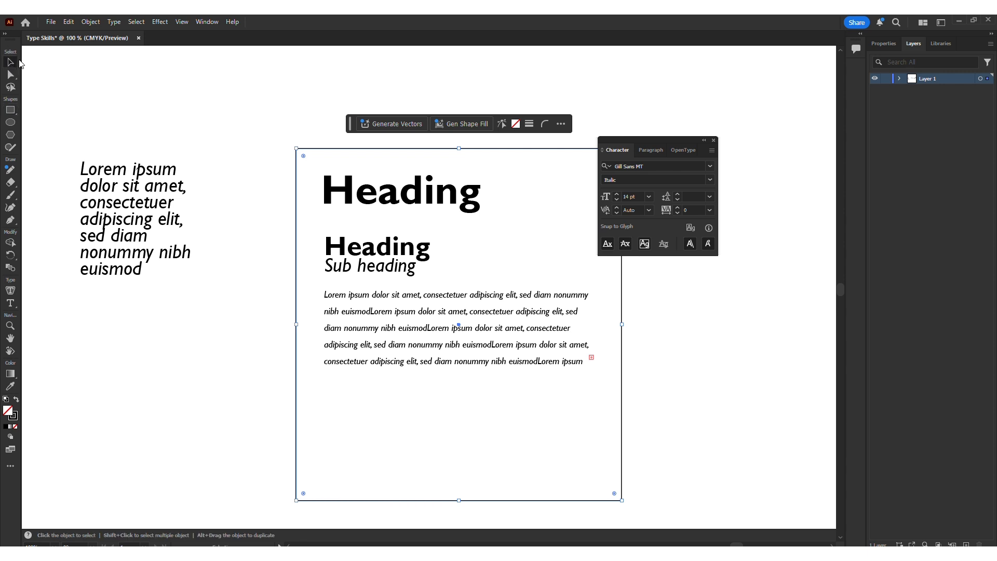
Step: Extend the body text area downward so all the placeholder text fits inside
left_click(132, 86)
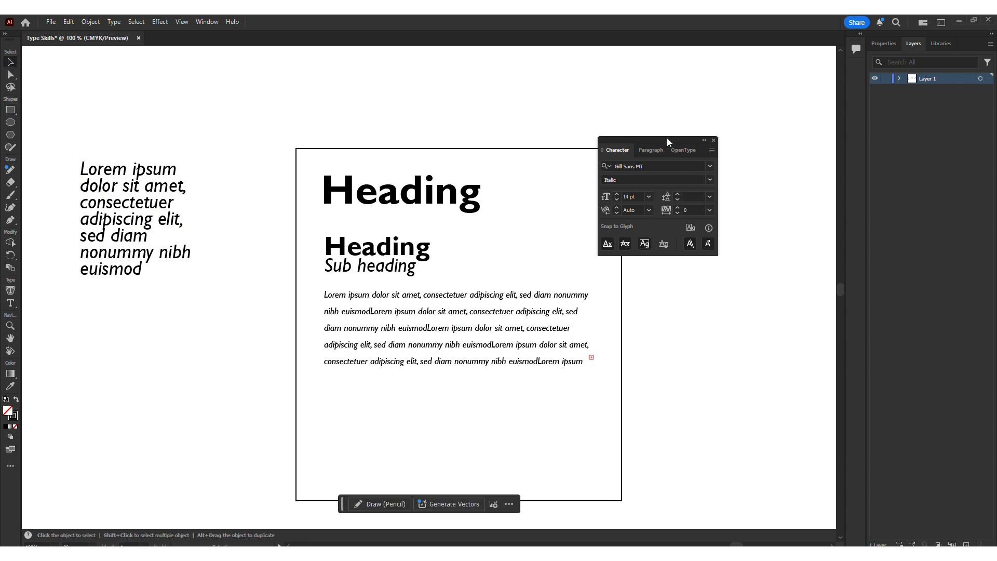
left_click_drag(667, 138, 704, 145)
left_click(440, 308)
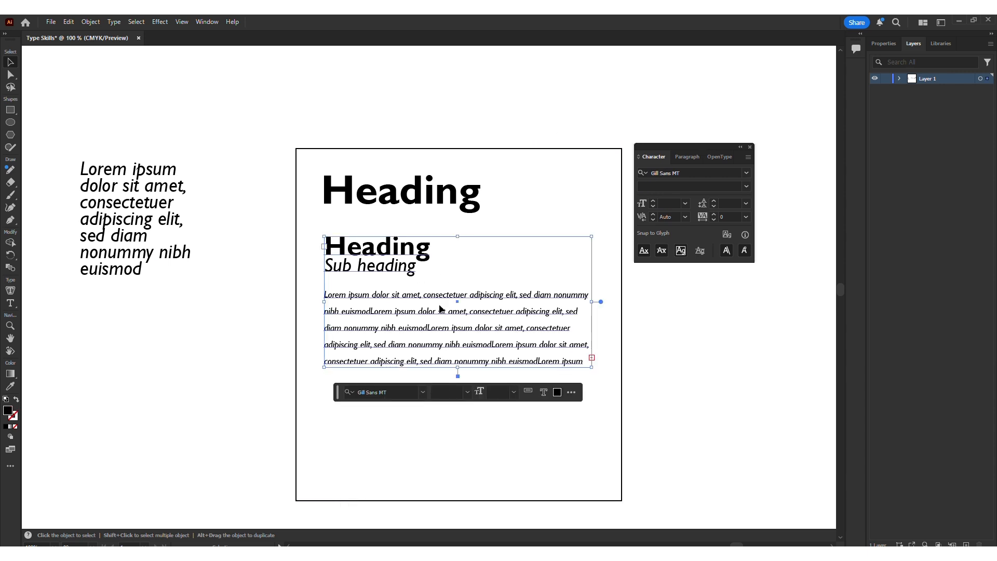
left_click_drag(458, 376, 453, 440)
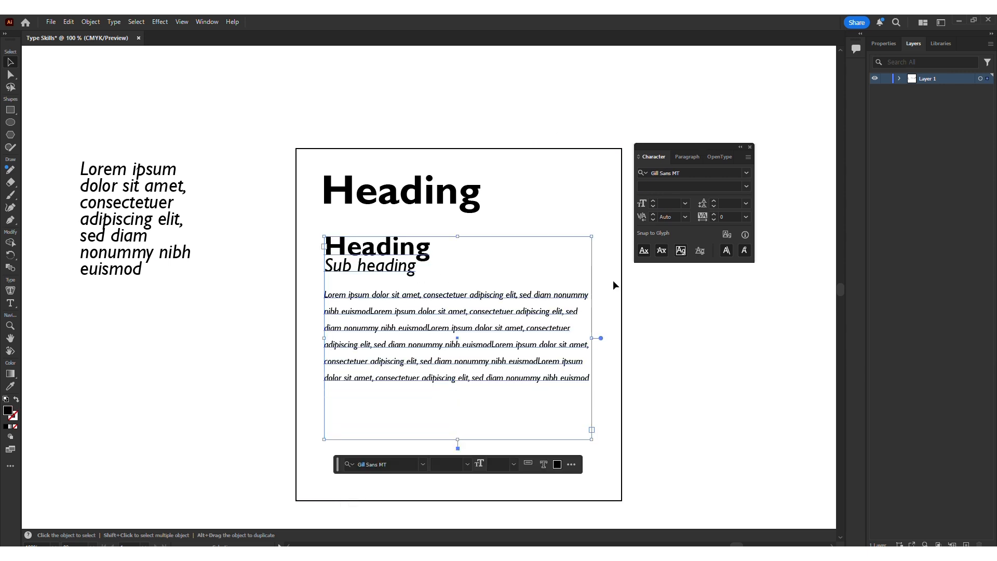
Step: Justify the text block's paragraphs with the last line aligned left
left_click(686, 157)
left_click(694, 176)
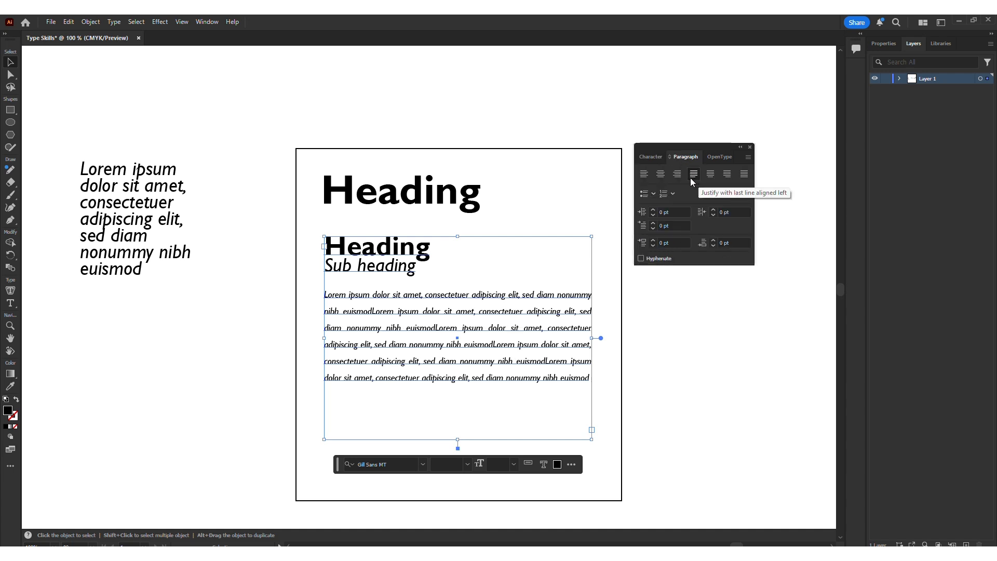
left_click(744, 177)
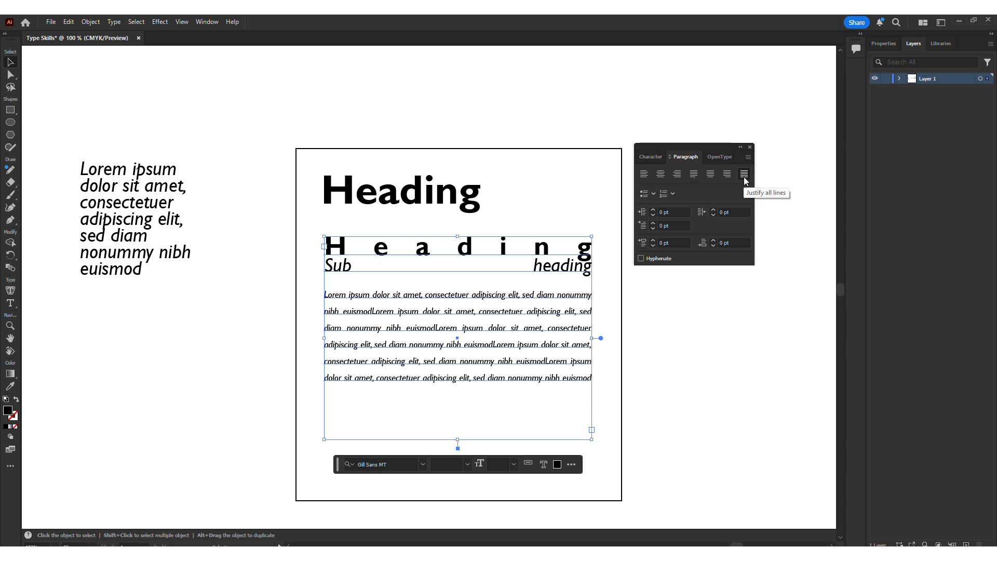
left_click(695, 177)
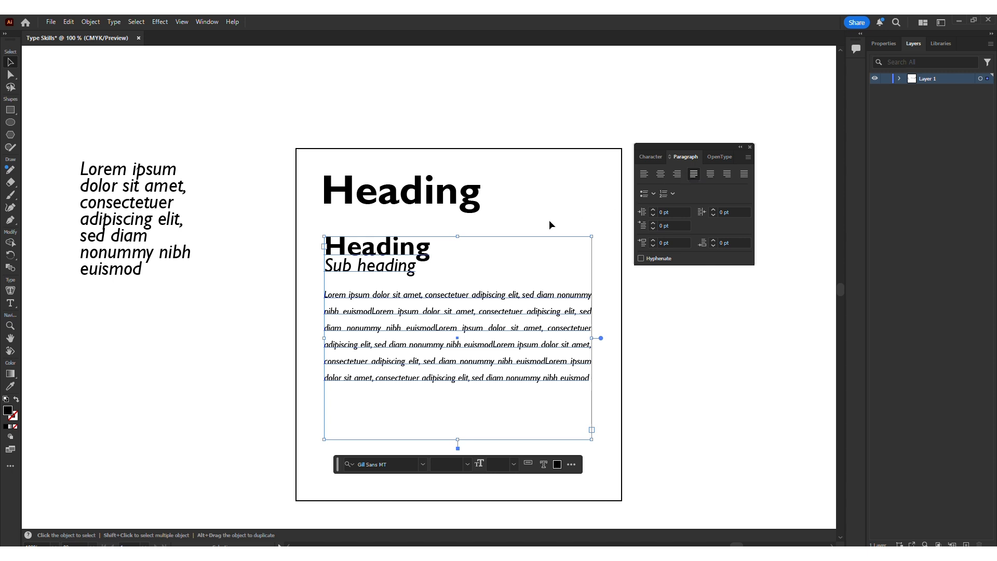
Step: Right-align the large standalone Heading and move it to the frame's upper right corner
left_click(540, 199)
left_click(474, 201)
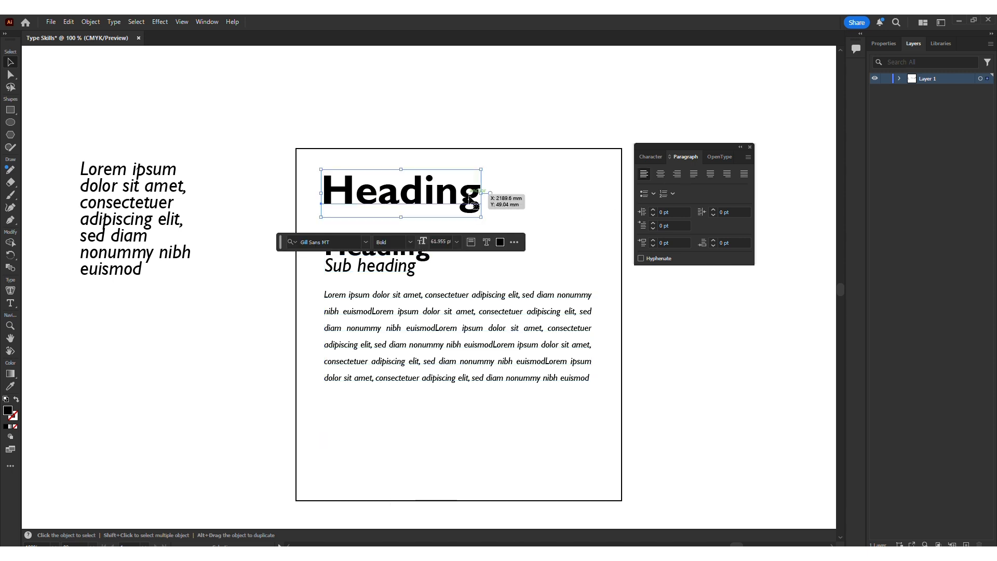
left_click(677, 175)
left_click_drag(291, 196, 546, 190)
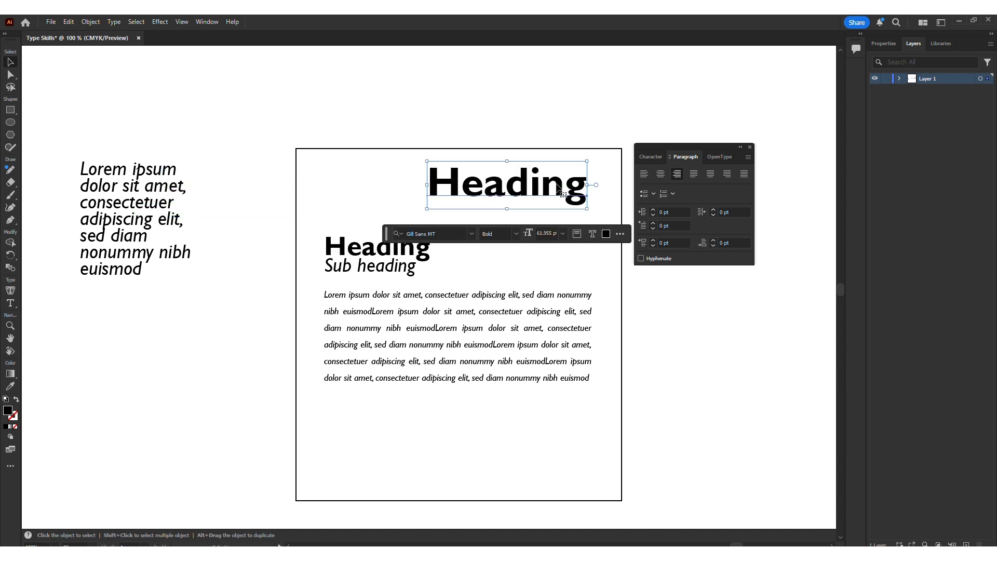
Step: Replace that heading's text with "reference" and "location" on two lines
double_click(547, 190)
type("r")
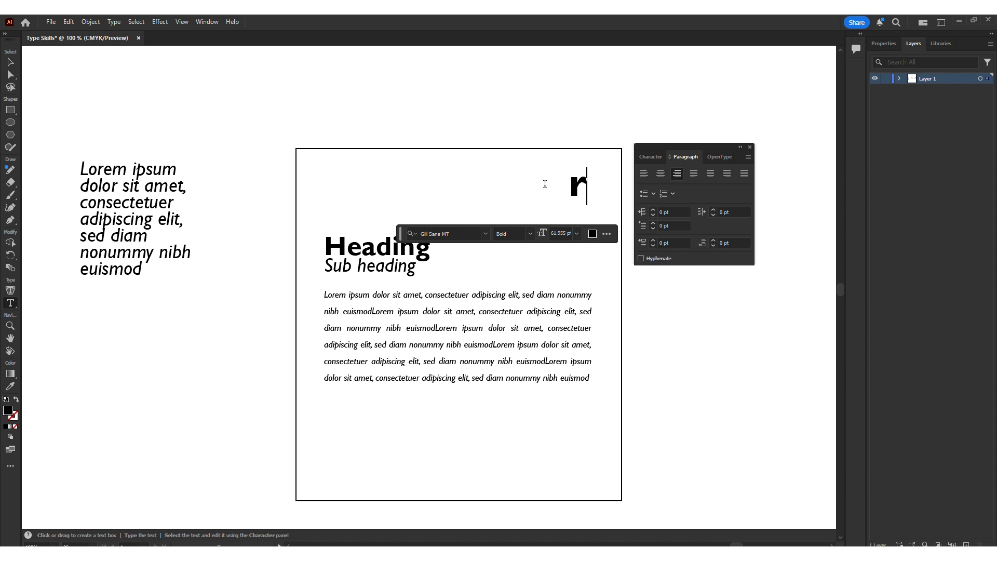
type("eference")
key("Return")
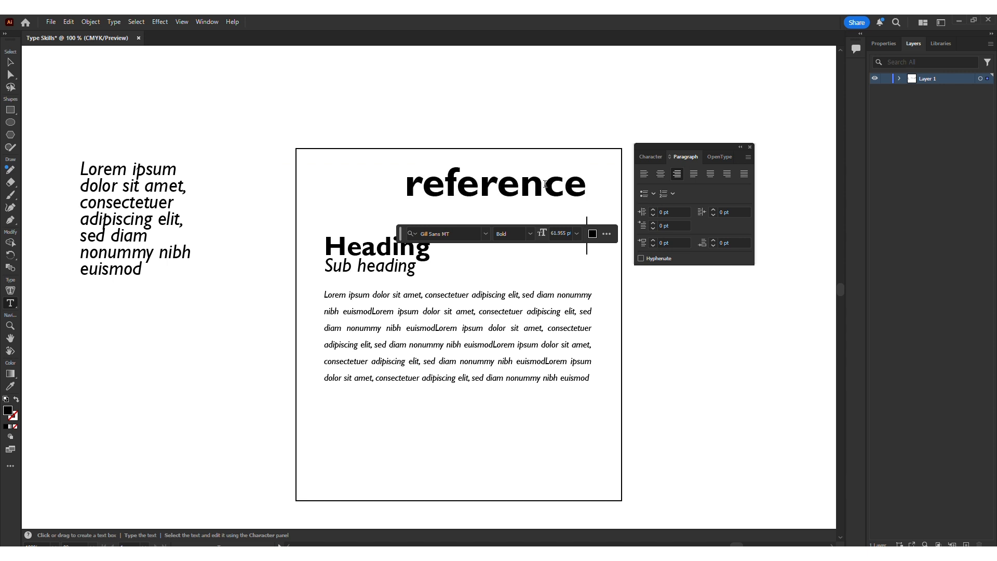
type("location")
Step: Reduce all of the reference text to 24 pt
key("ctrl+a")
left_click(653, 158)
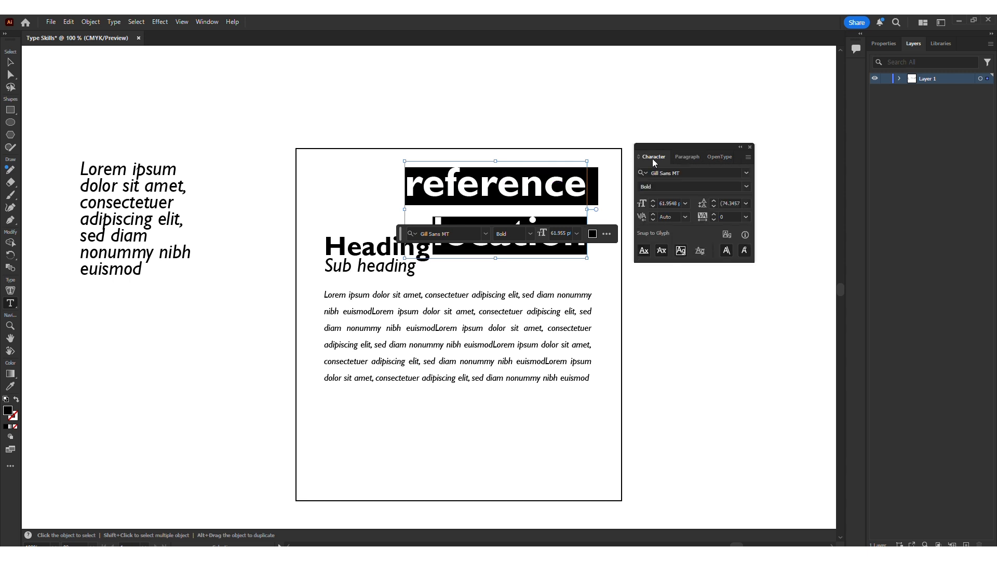
left_click(654, 207)
left_click(653, 207)
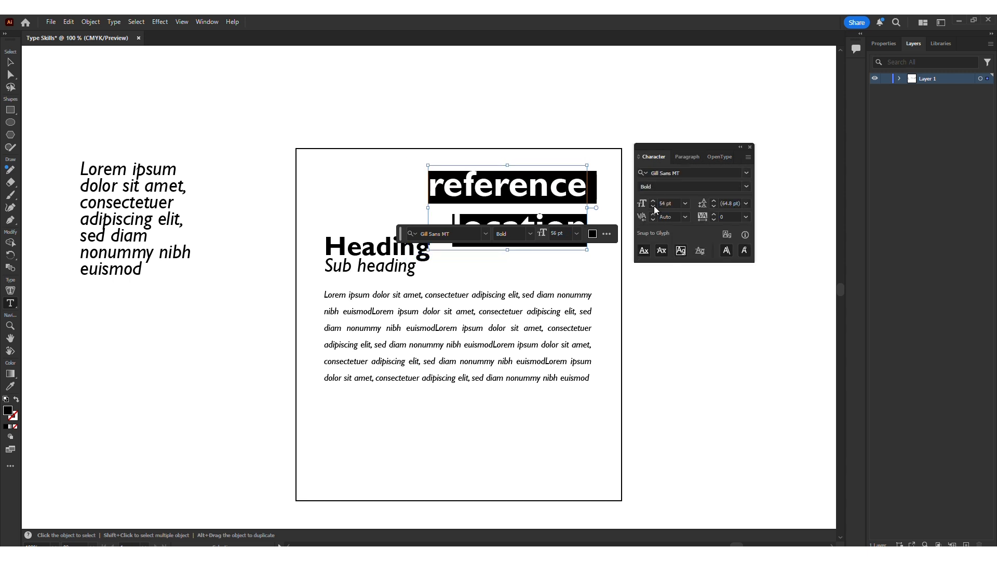
left_click(654, 206)
left_click(653, 206)
left_click(654, 206)
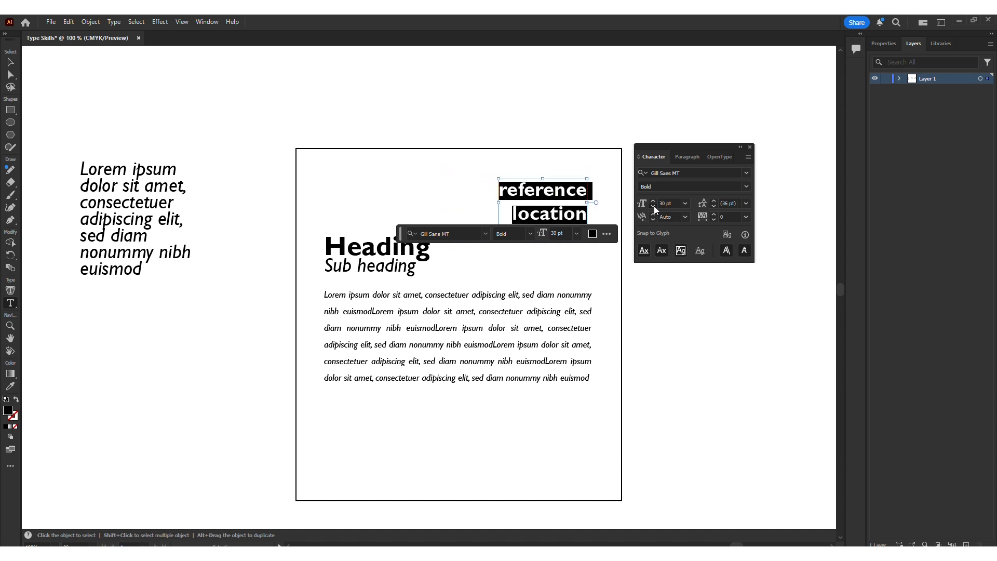
left_click(653, 206)
left_click(653, 206)
left_click(654, 206)
Step: Add a third line reading "info" to the reference text
left_click(582, 210)
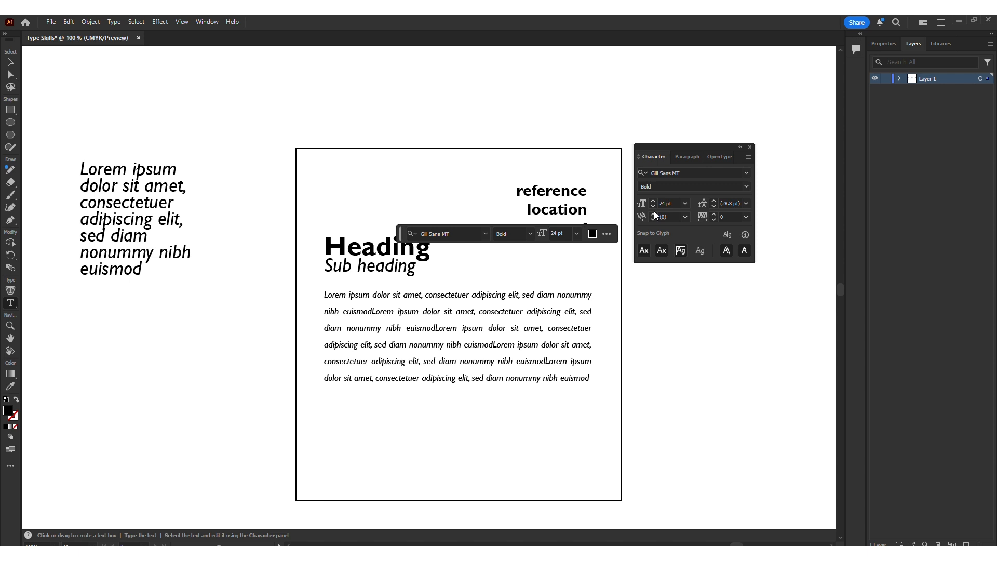
key("Escape")
left_click(533, 109)
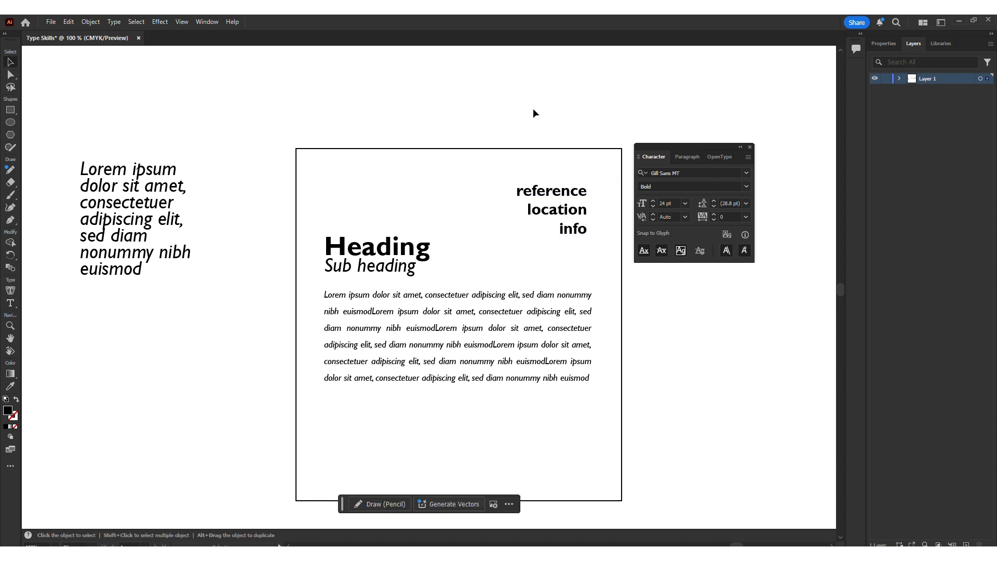
Step: Nudge the reference text block slightly up and to the right
left_click_drag(567, 211, 578, 199)
left_click(584, 127)
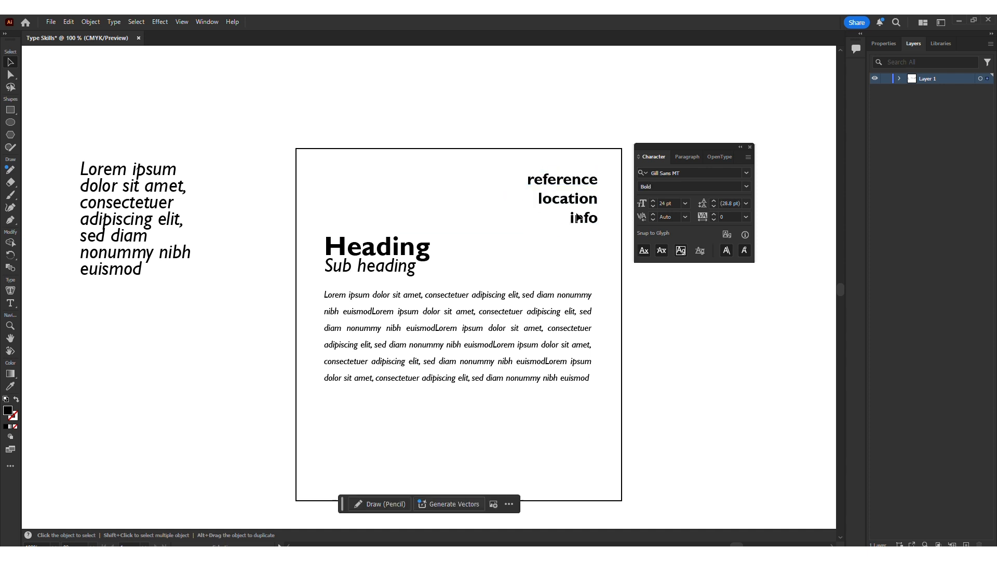
Step: Duplicate the reference text block down near the bottom of the frame
scroll(674, 387, "down", 3)
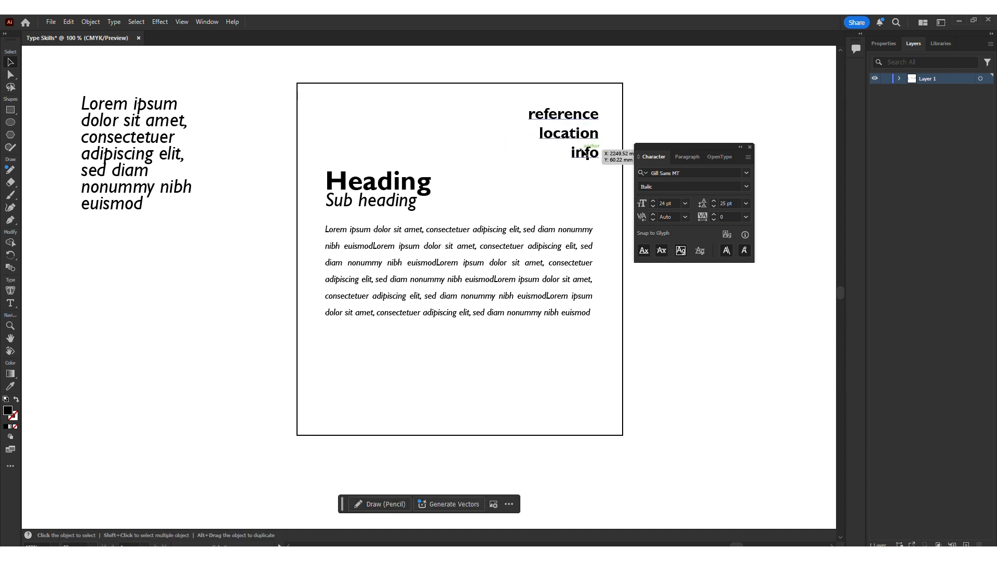
left_click_drag(584, 151, 572, 417)
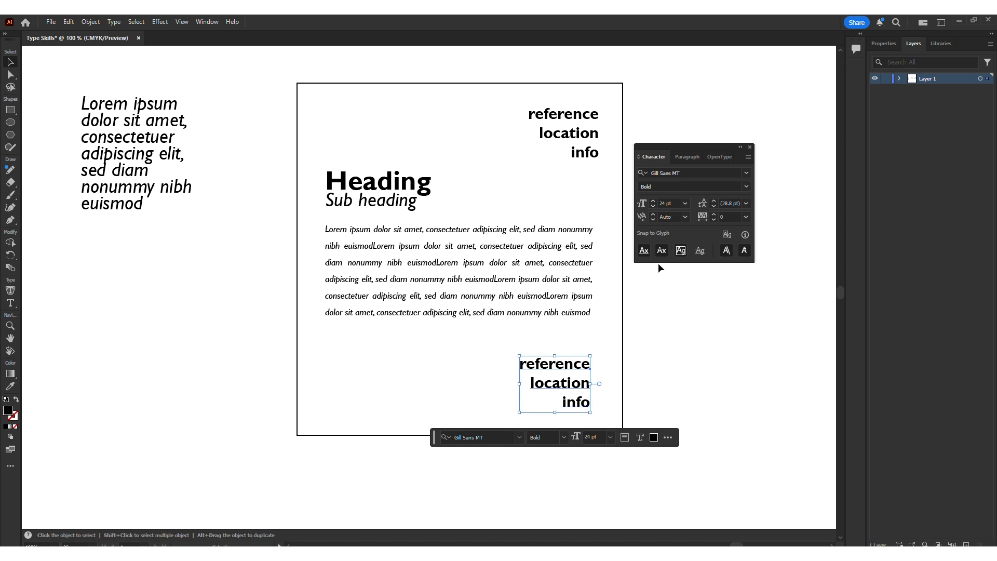
Step: Center-align the duplicated reference text and move it to the frame's horizontal centre
left_click(685, 157)
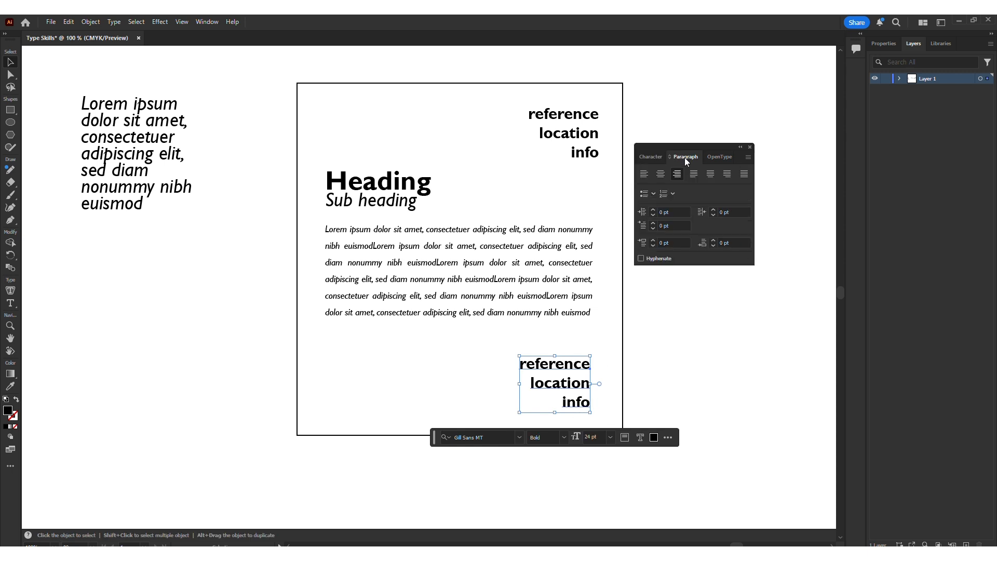
left_click(661, 176)
left_click_drag(606, 364, 474, 384)
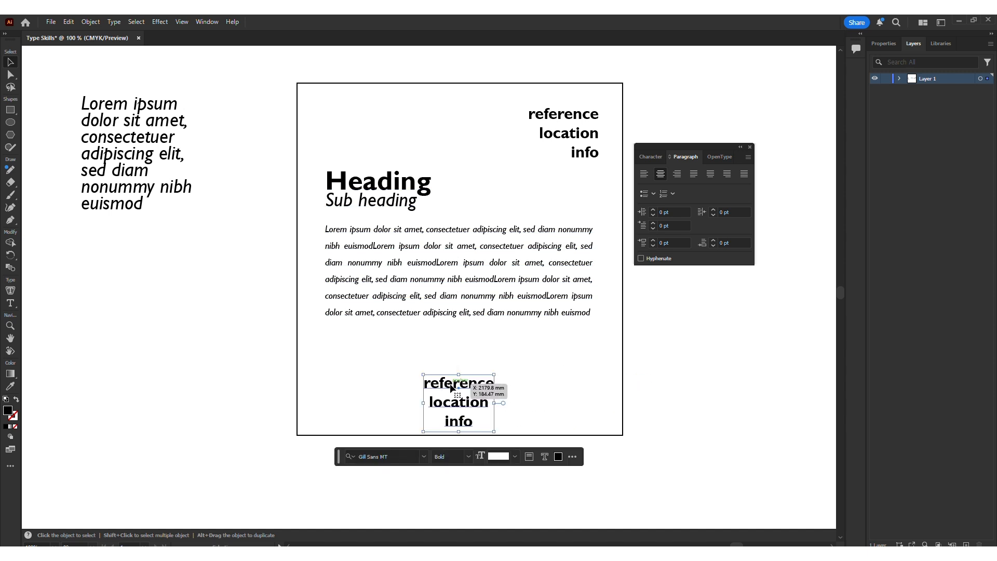
Step: Join the duplicate's three lines into a single line reading "reference location info"
key("t")
key("Delete")
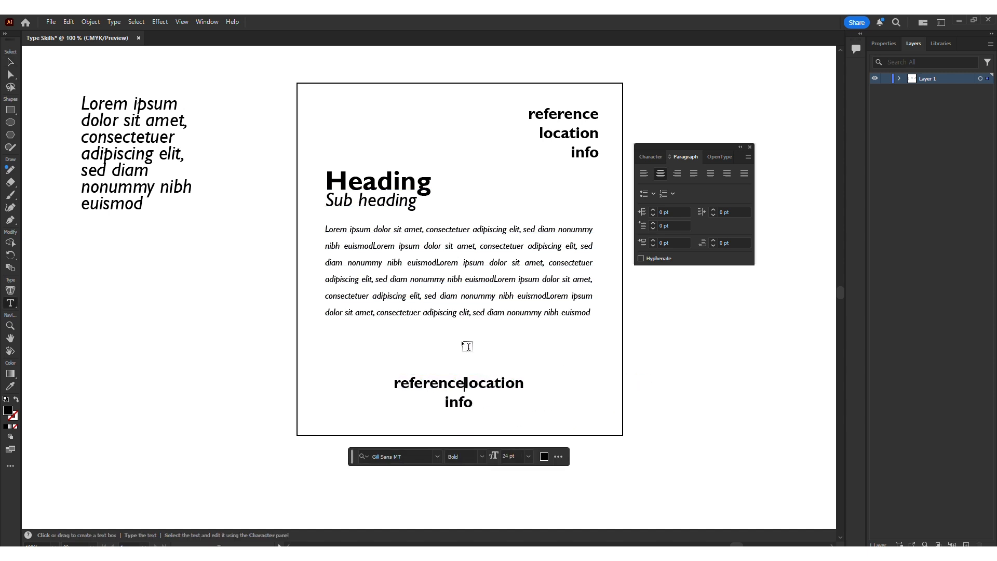
key("End")
key("Return")
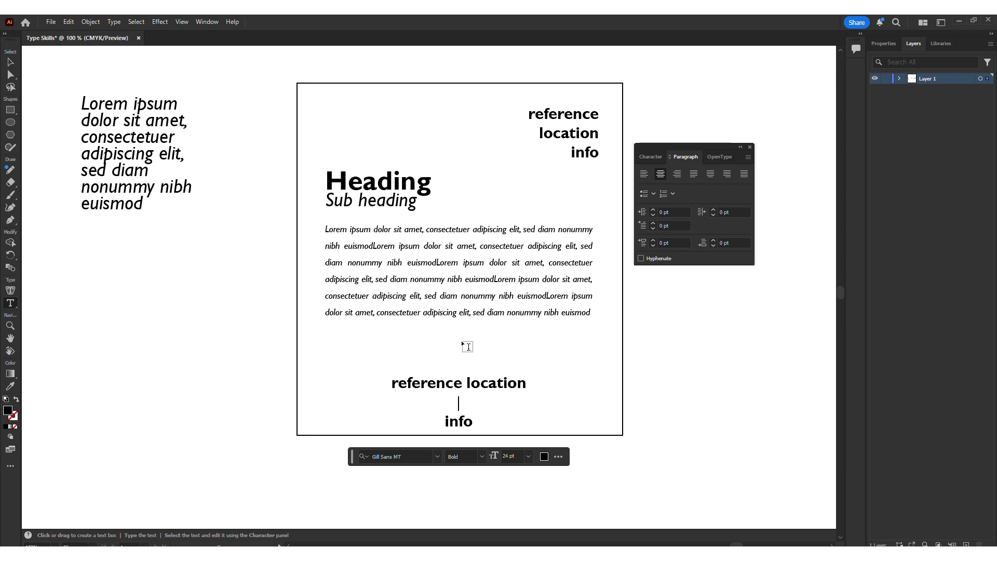
key("BackSpace")
key("Delete")
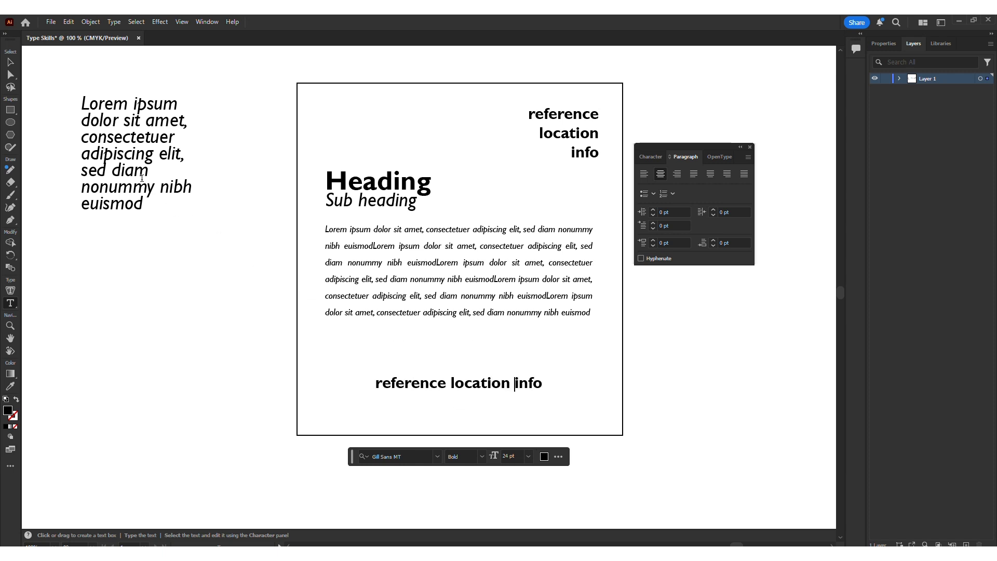
Step: Move the single-line reference text to the frame's bottom edge and reduce it to 13 pt
left_click(8, 63)
left_click_drag(452, 386, 451, 421)
left_click(656, 157)
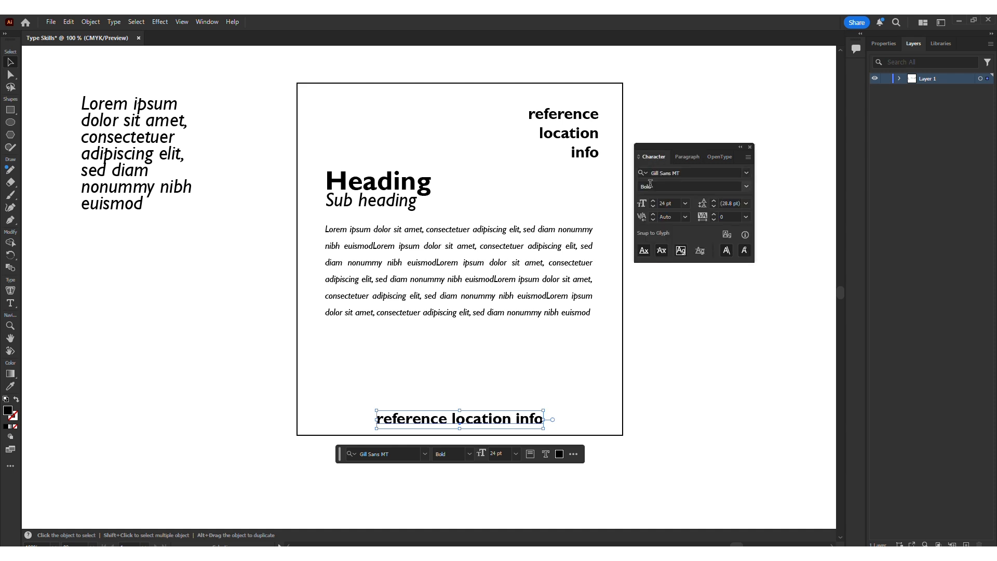
left_click(654, 207)
left_click(653, 206)
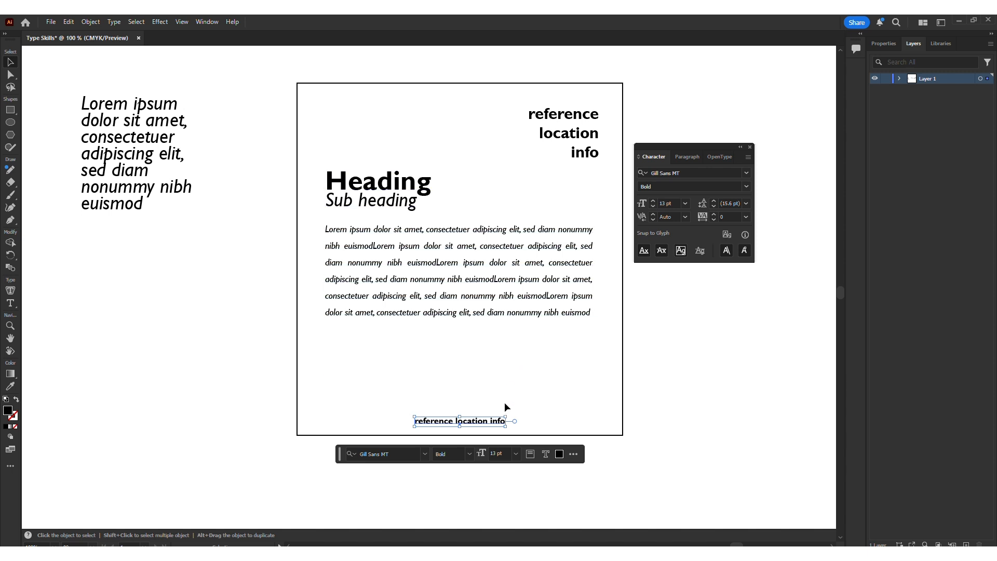
left_click(625, 413)
left_click_drag(692, 404, 669, 450)
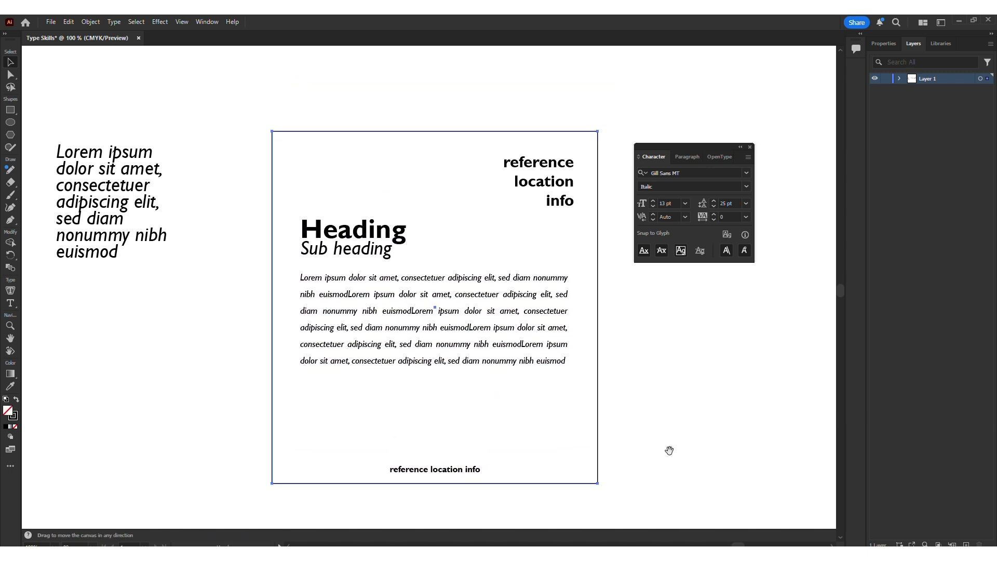
left_click(668, 448)
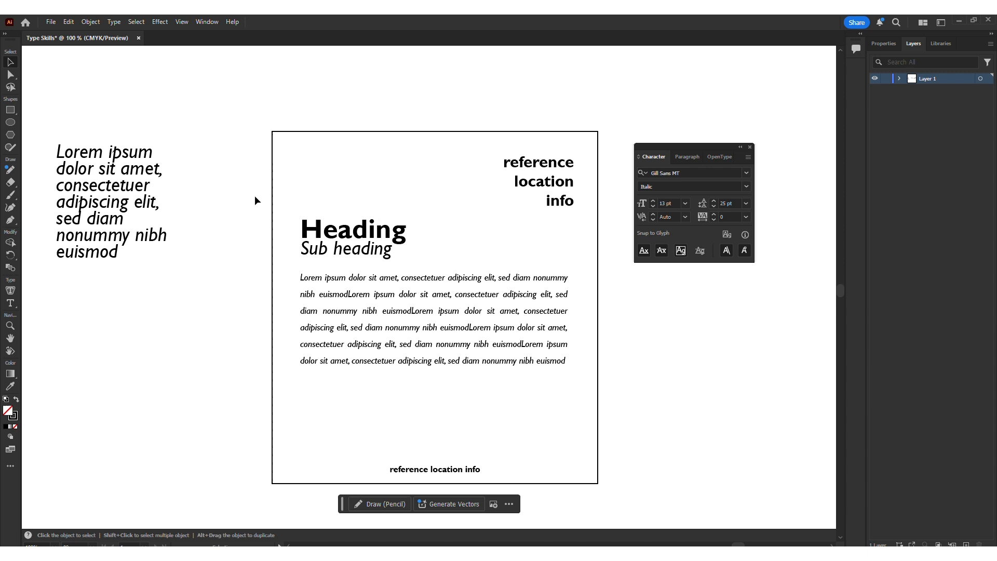
Step: Examine the magazine cover examples on the Type & Text Hierarchy artboard up close
key("ctrl+0")
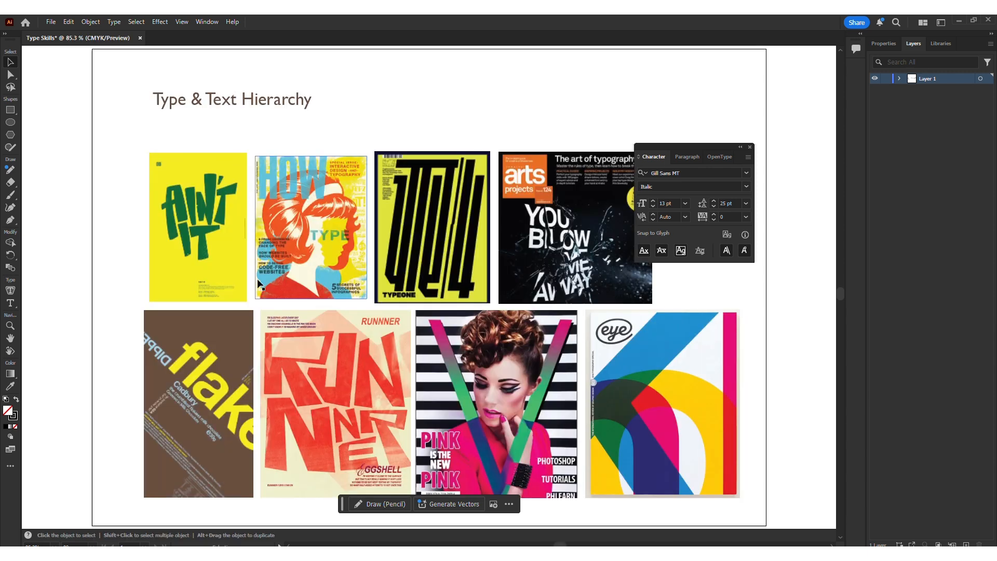
left_click(526, 323)
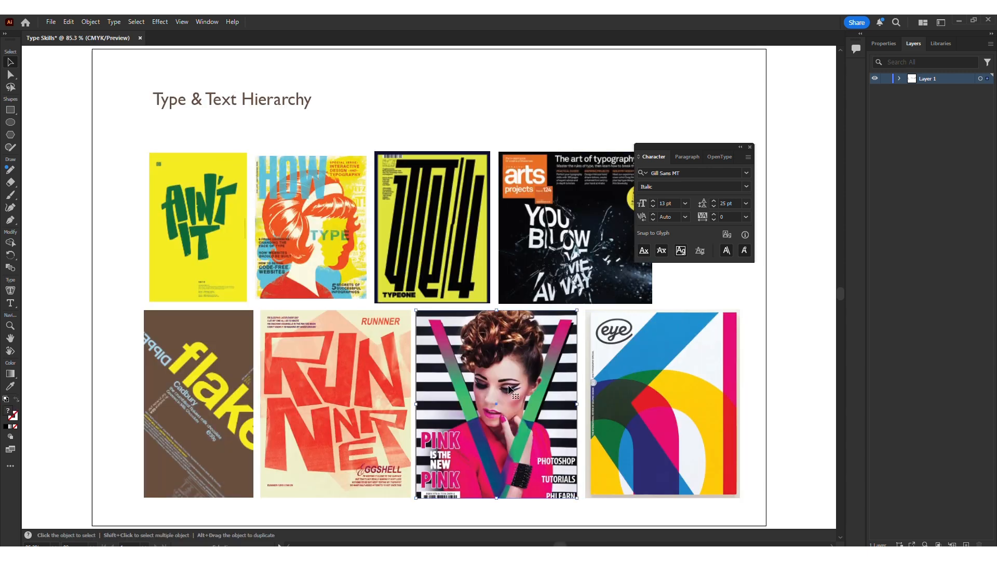
key("ctrl+equal")
key("ctrl+equal")
scroll(529, 390, "down", 2)
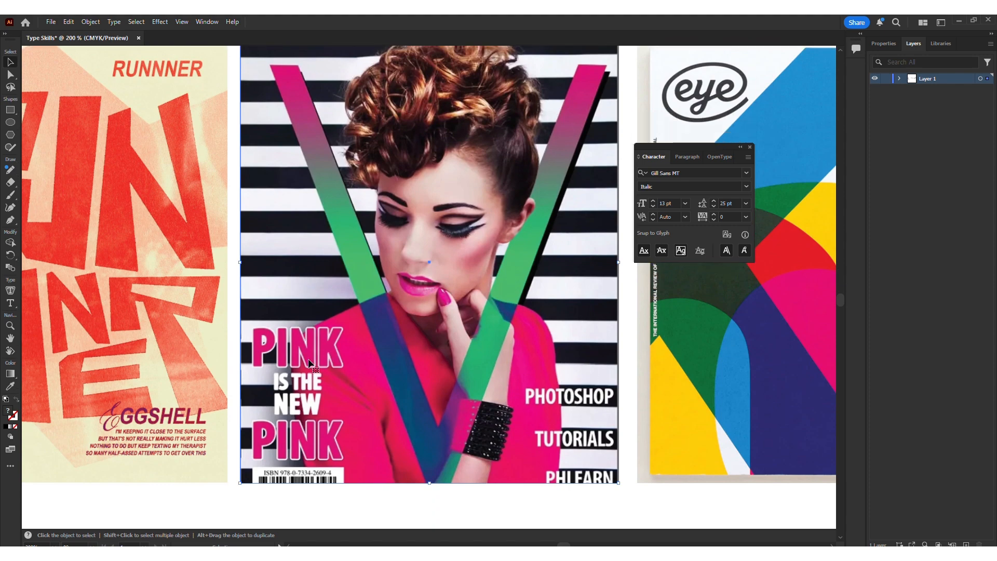
scroll(205, 415, "left", 10)
scroll(206, 416, "down", 3)
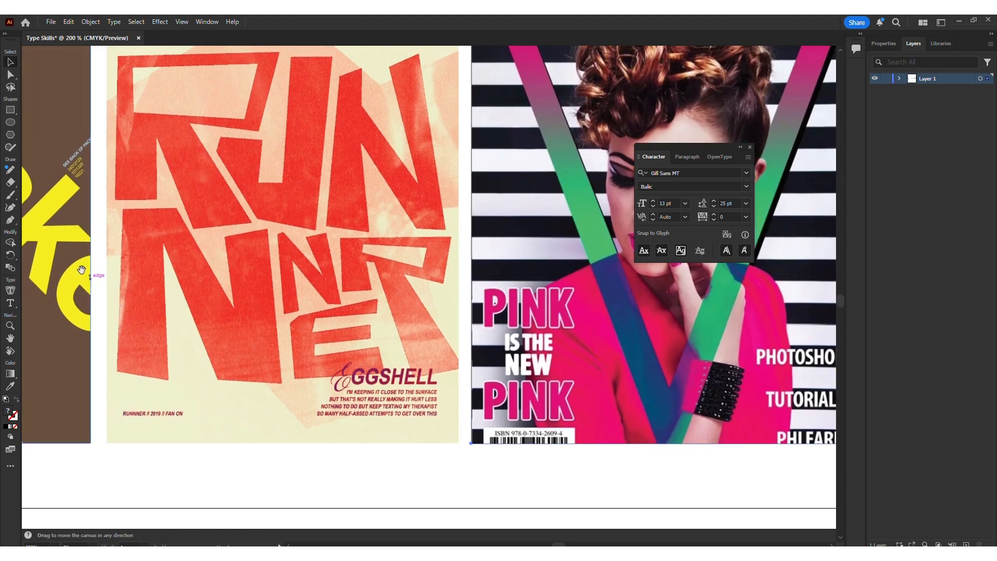
scroll(363, 383, "up", 10)
scroll(364, 382, "left", 12)
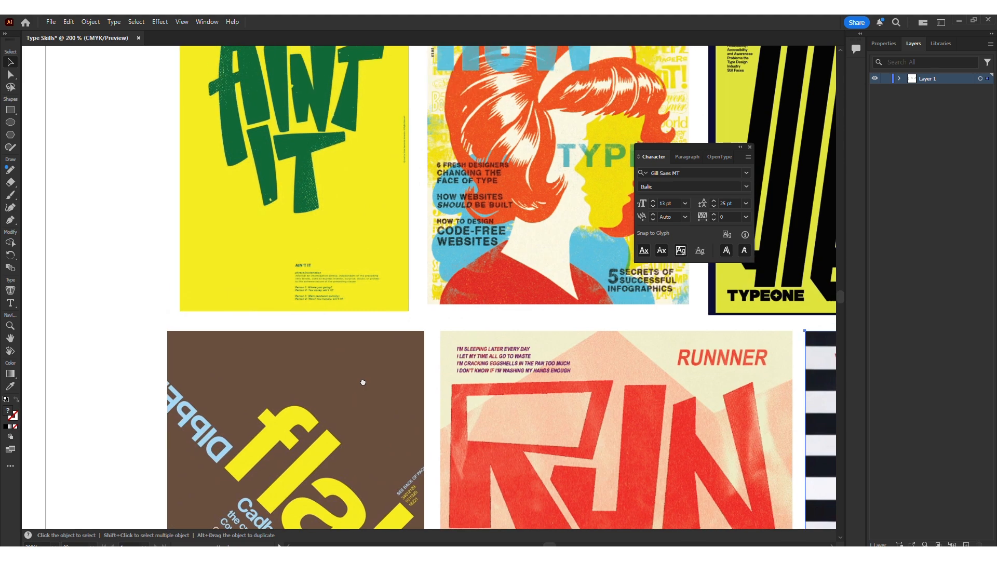
left_click_drag(363, 382, 345, 473)
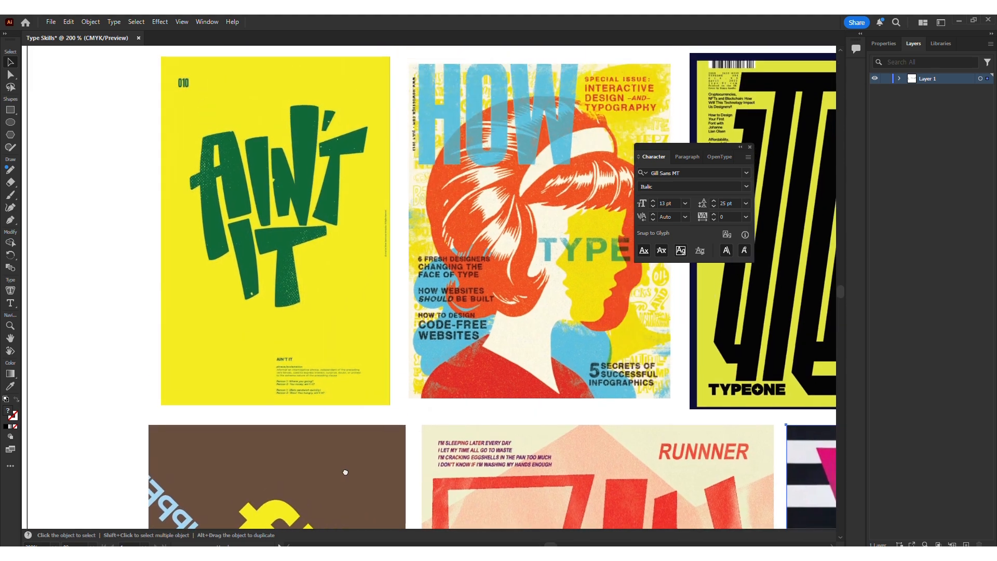
scroll(481, 300, "right", 8)
scroll(480, 300, "up", 2)
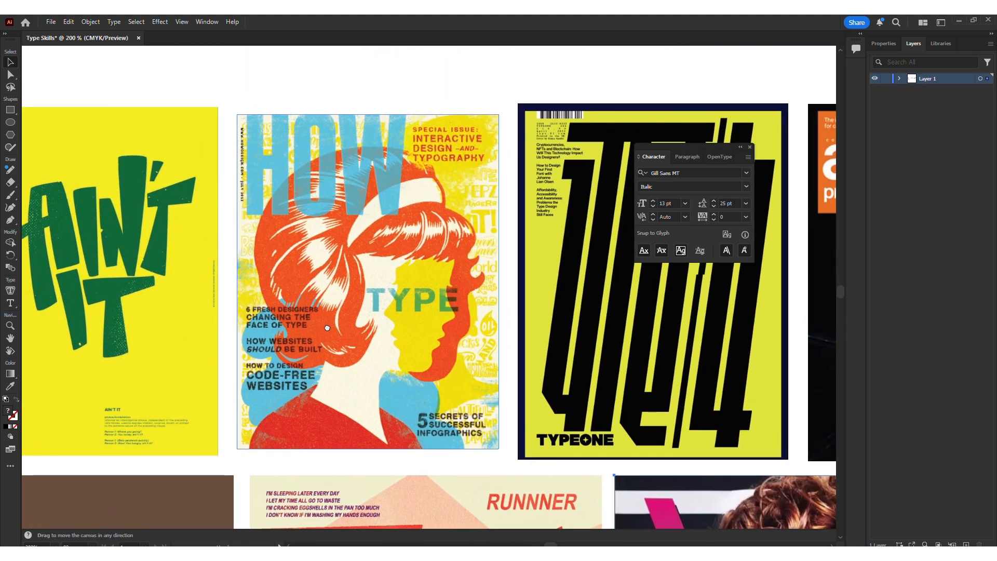